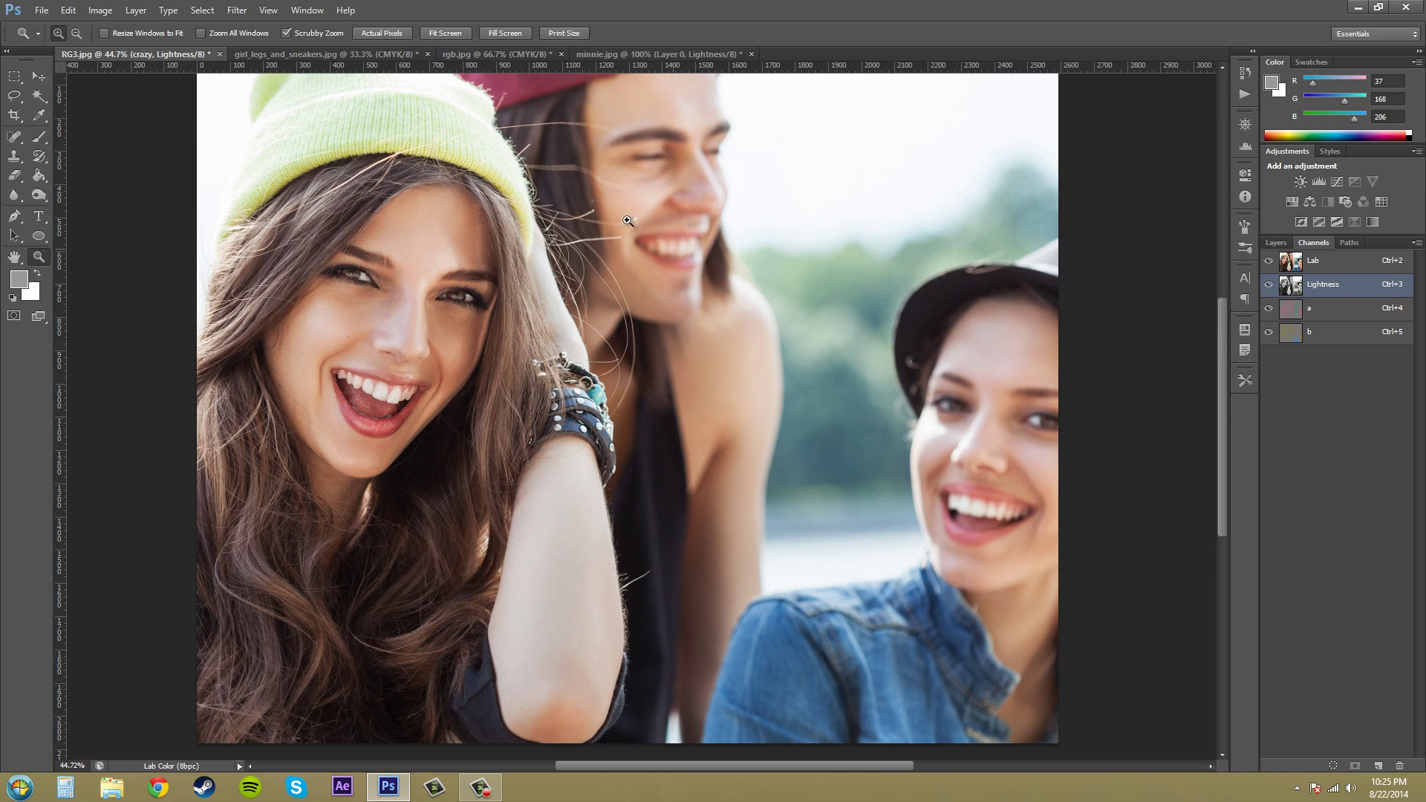
Step: Check under Image > Mode that RG3.jpg is already in Lab Color, changing nothing
click(98, 16)
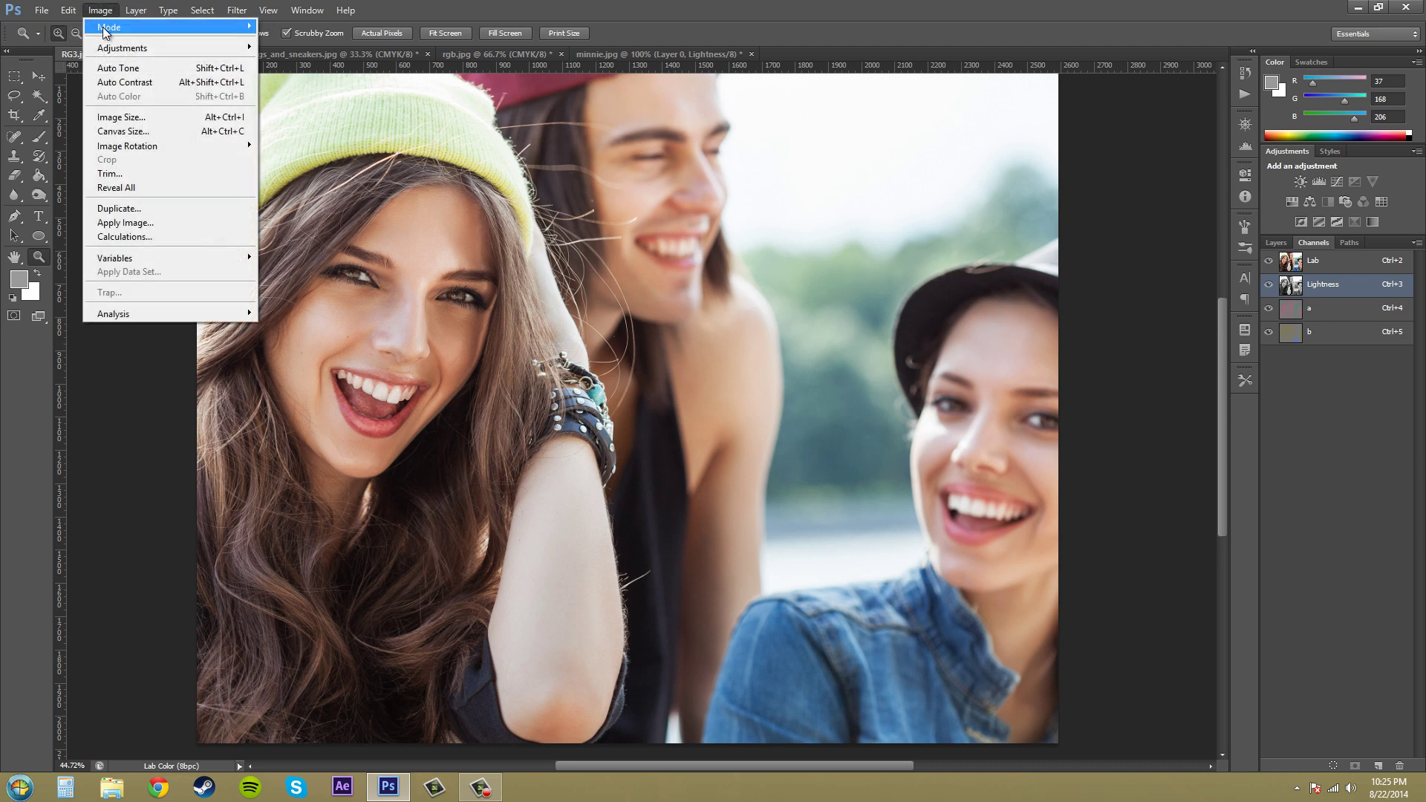
mouse_move(104, 28)
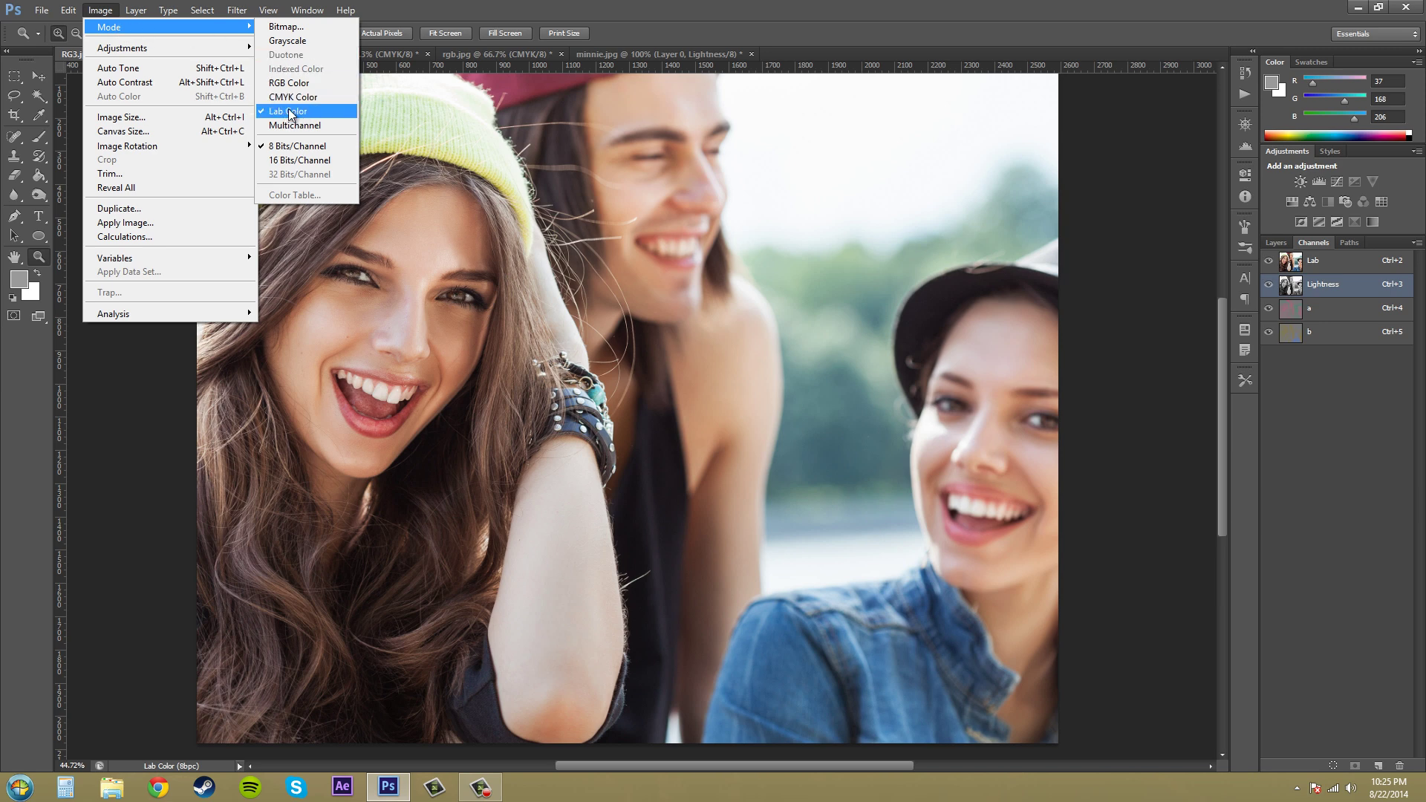
click(1338, 508)
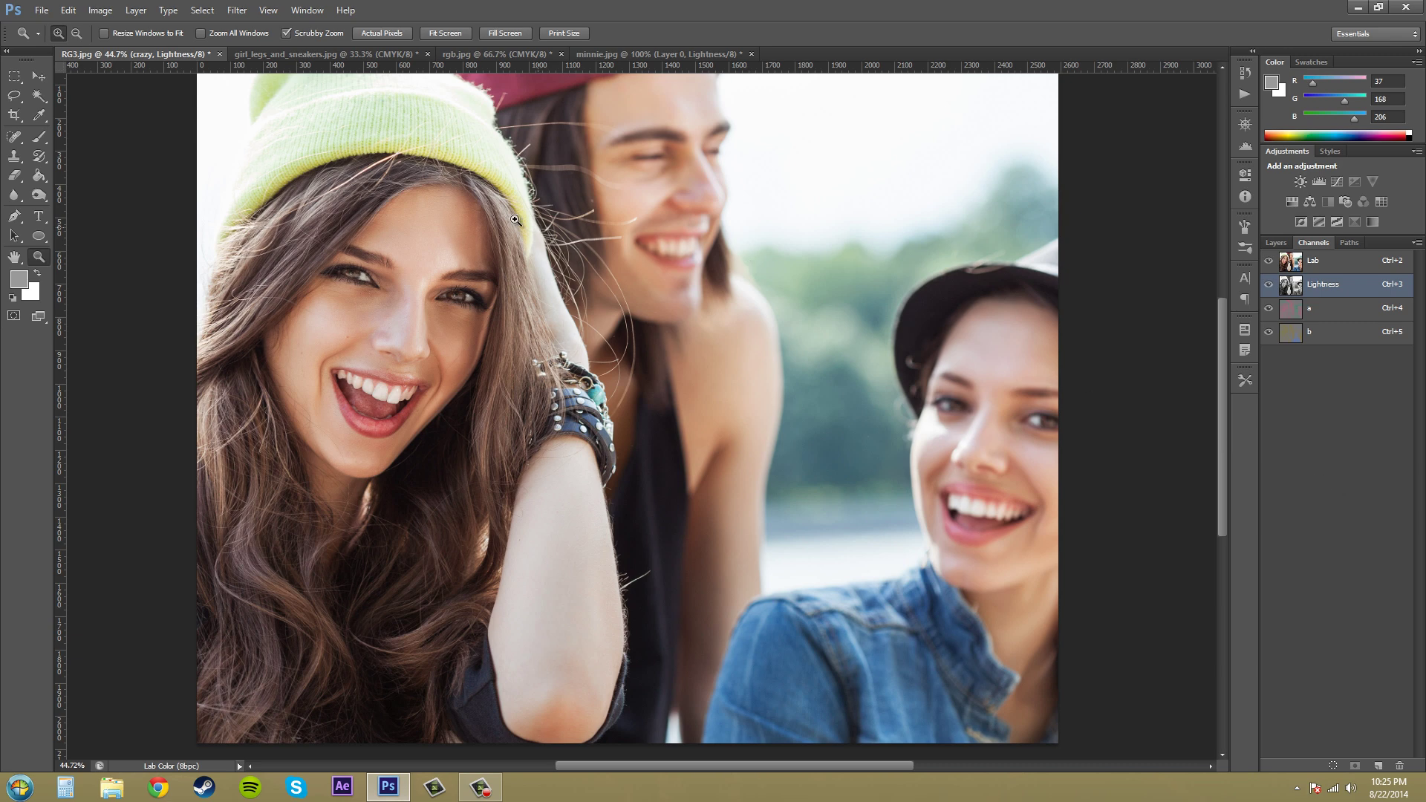
Step: Switch from the Layers list to Channels and view the Lab composite, then Lightness alone
click(1278, 243)
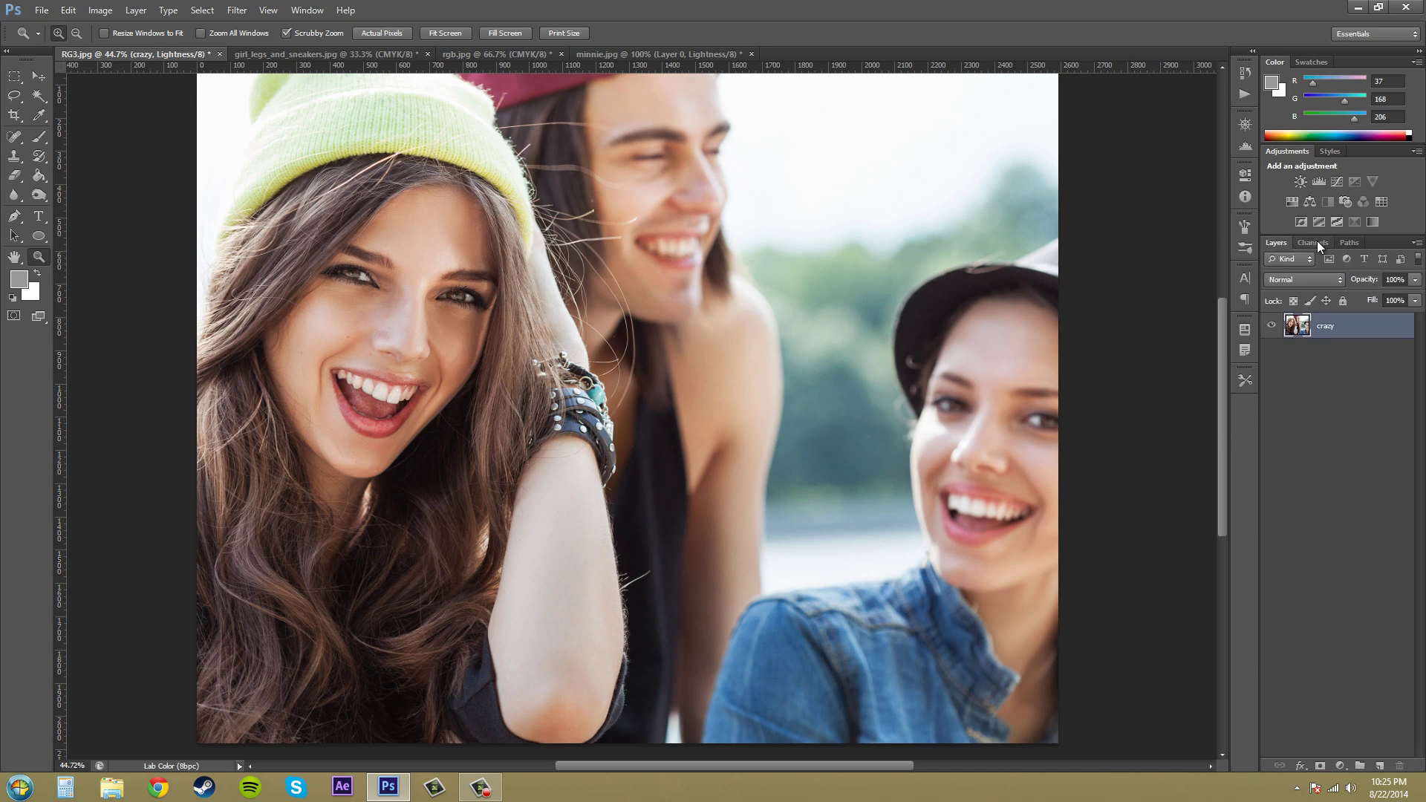
click(1317, 241)
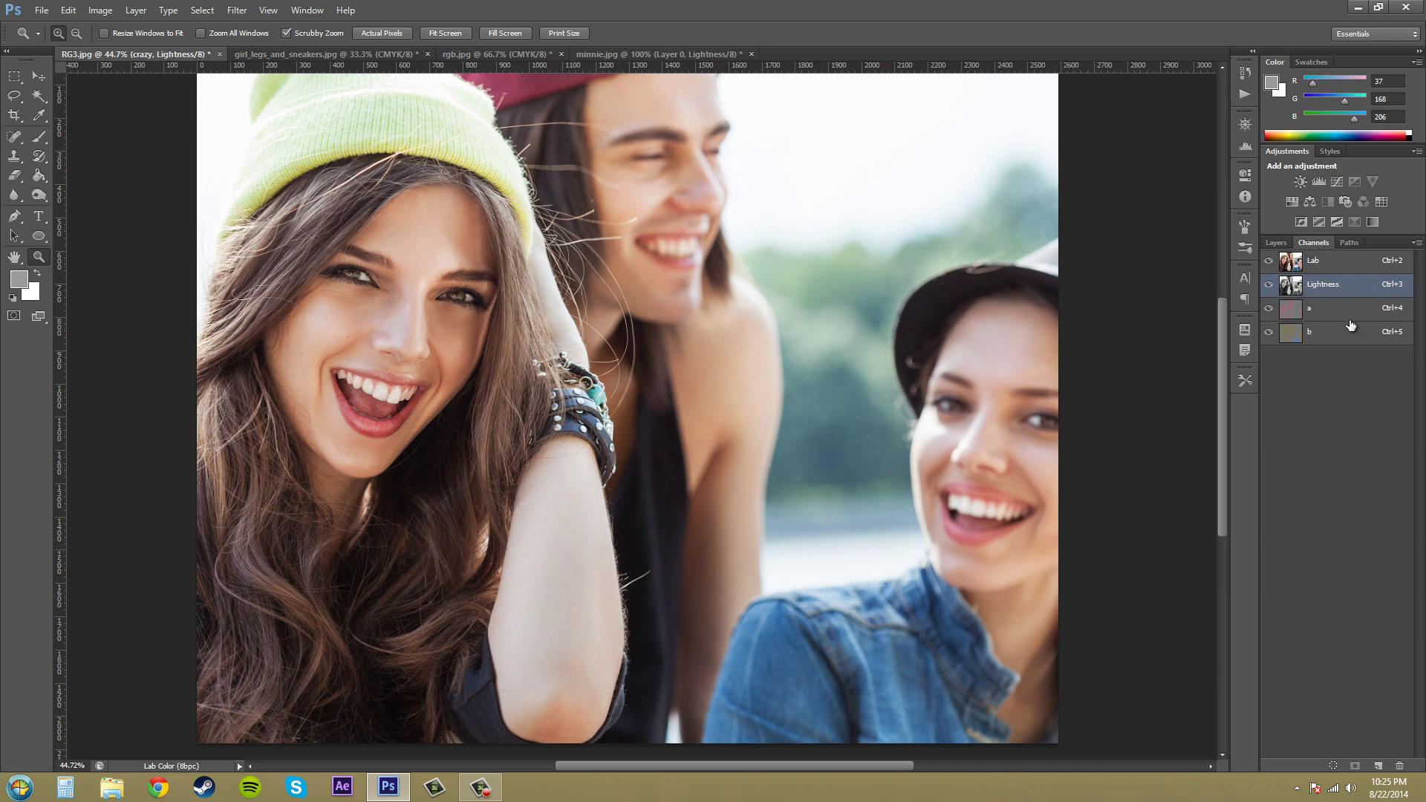
click(1326, 263)
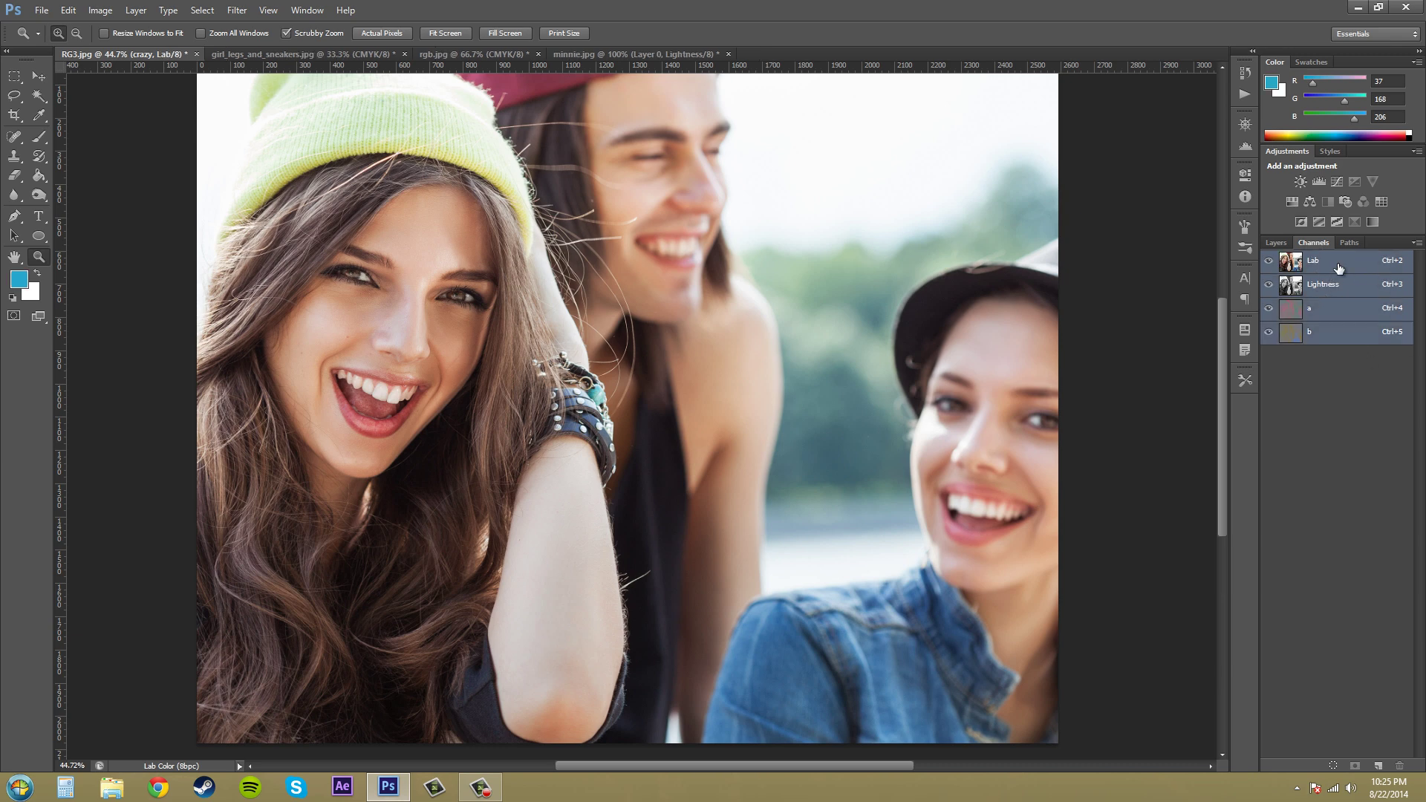
click(1335, 283)
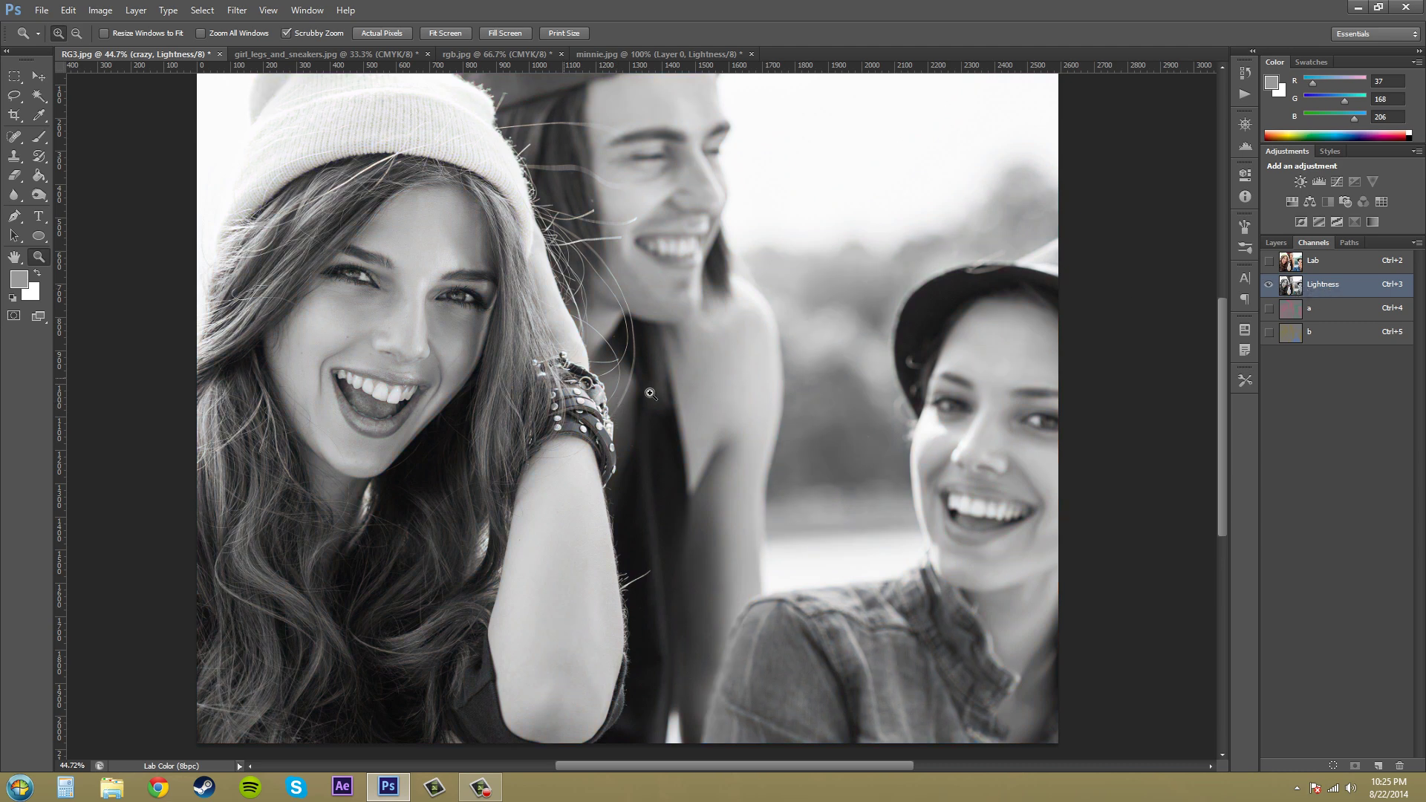
Step: View the a and b channels alone, then turn a and Lightness visibility back on
click(1312, 319)
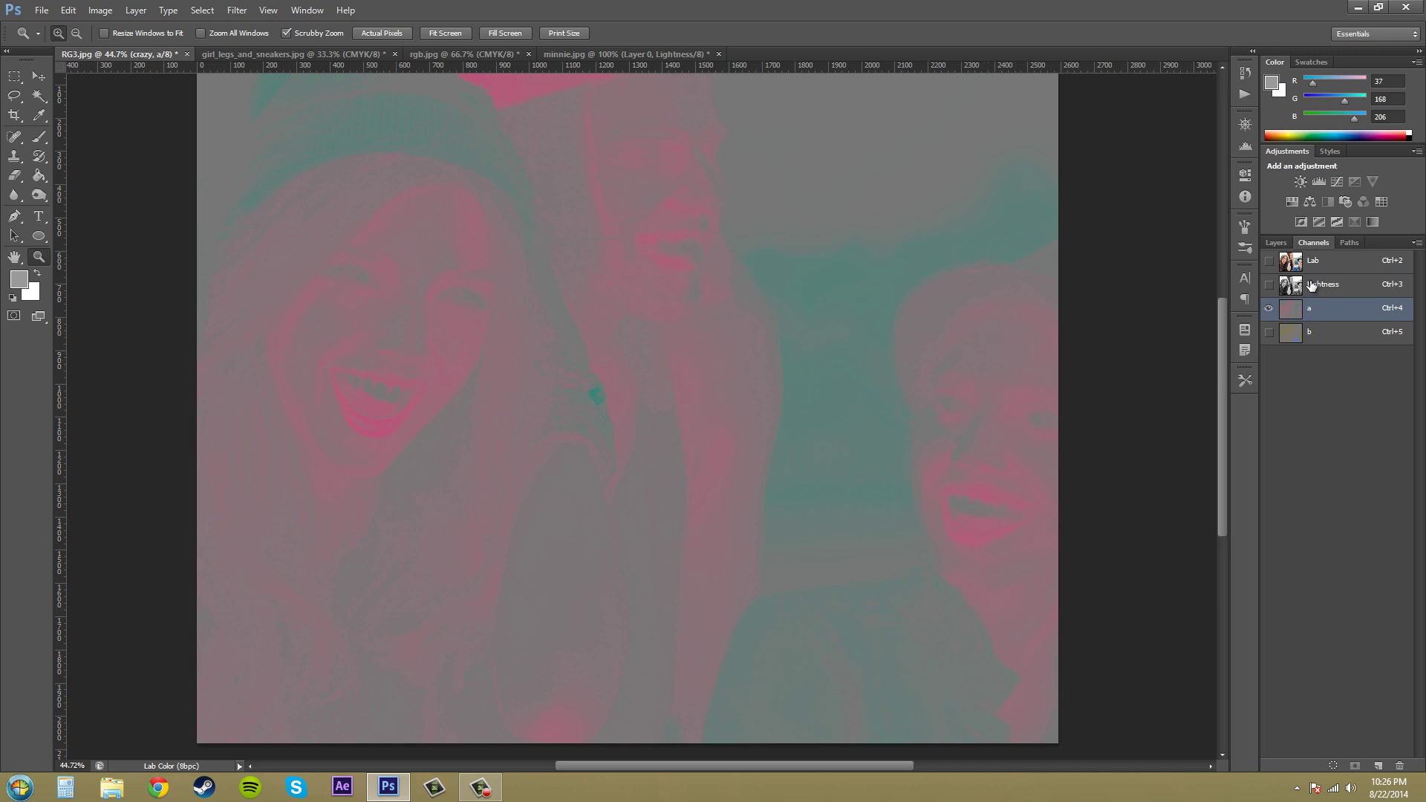
click(1355, 343)
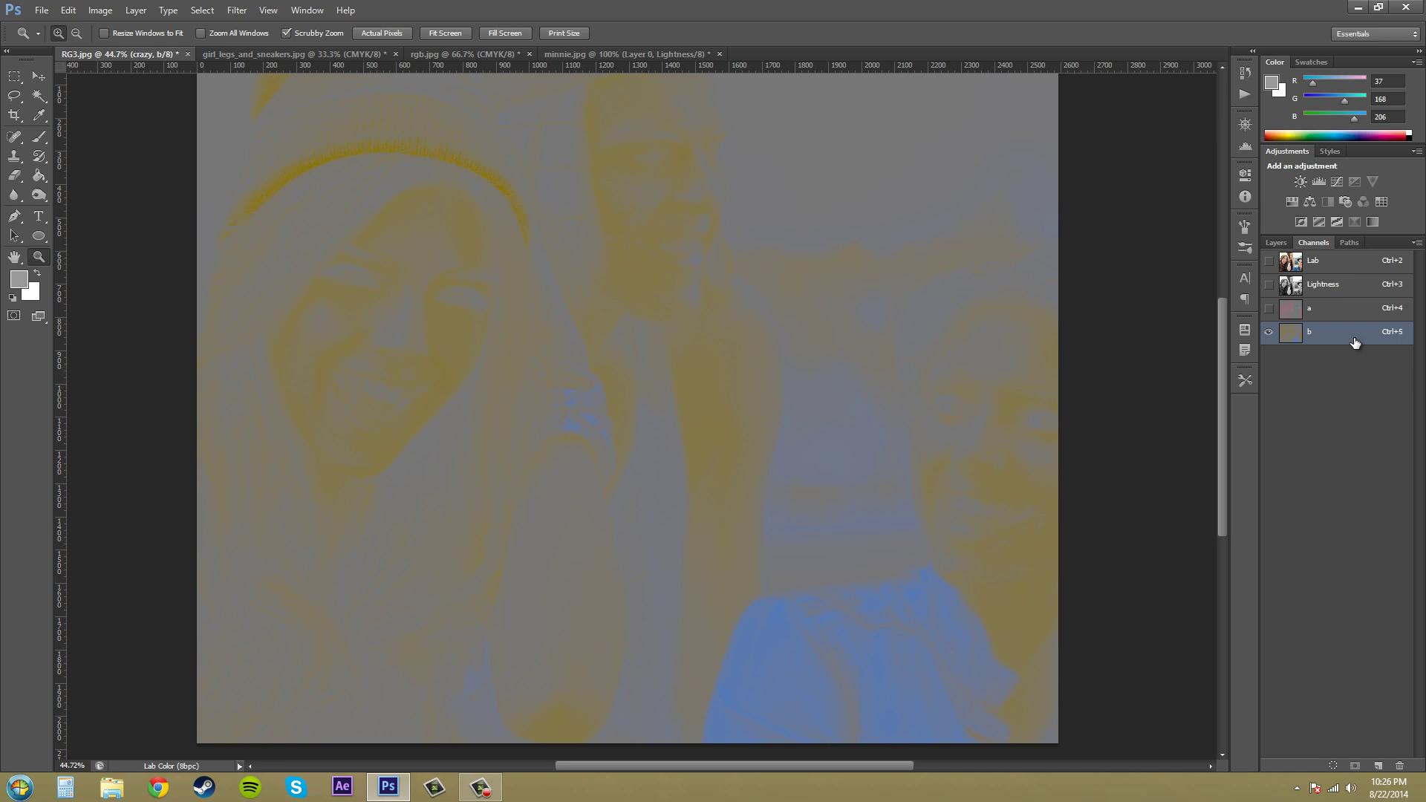
click(1267, 310)
click(1269, 289)
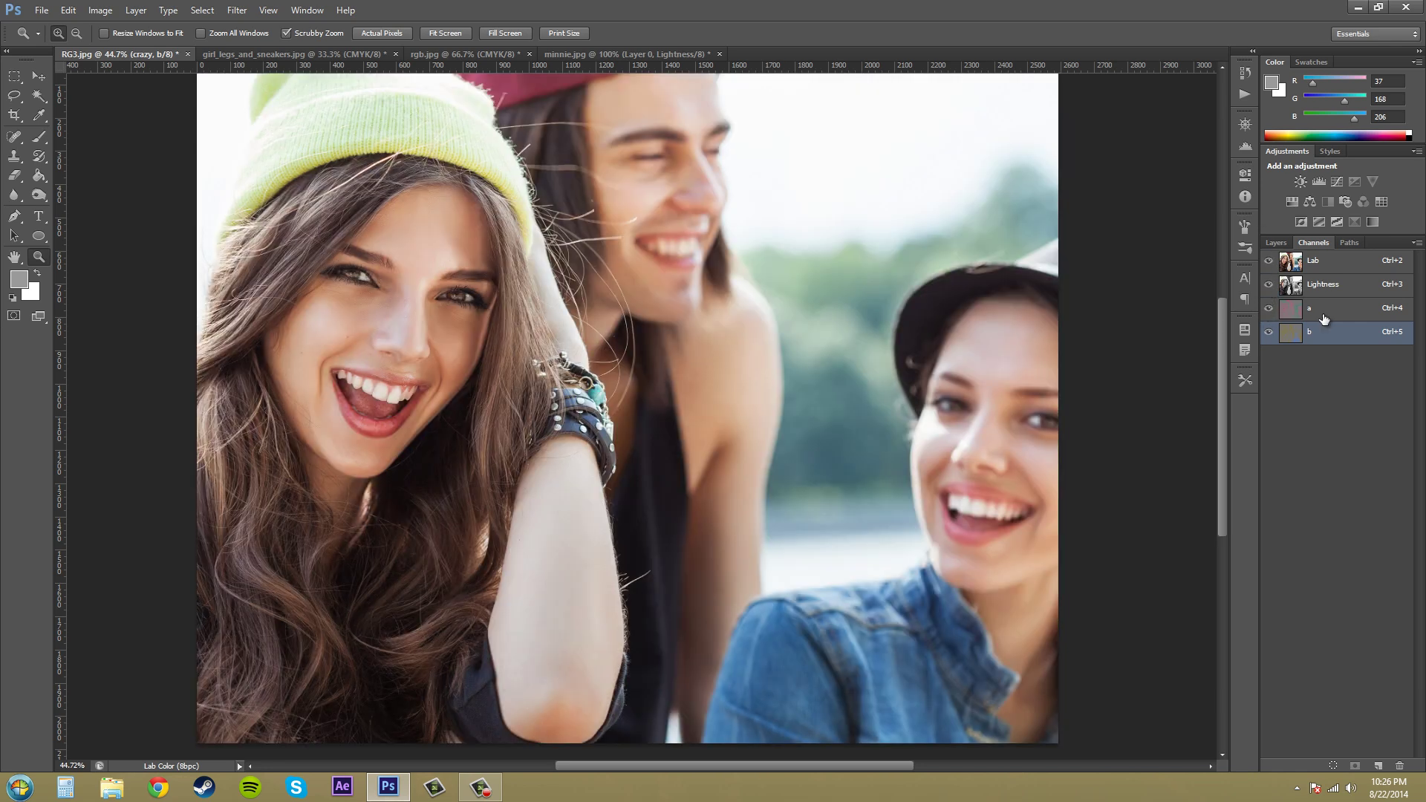
Step: With Lightness selected, hide and reshow the a and b channels, then reselect the Lab composite
click(1316, 284)
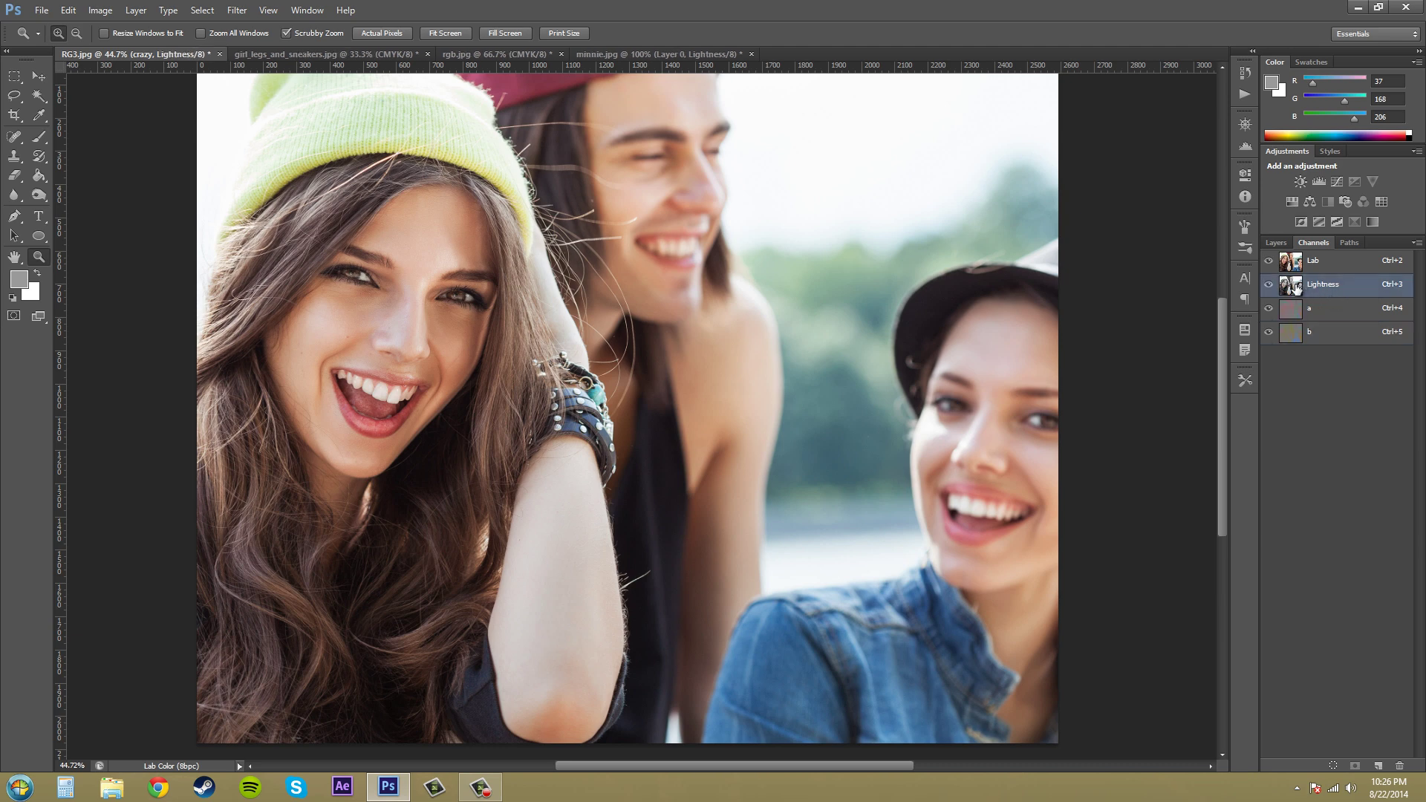
click(1269, 308)
click(1268, 332)
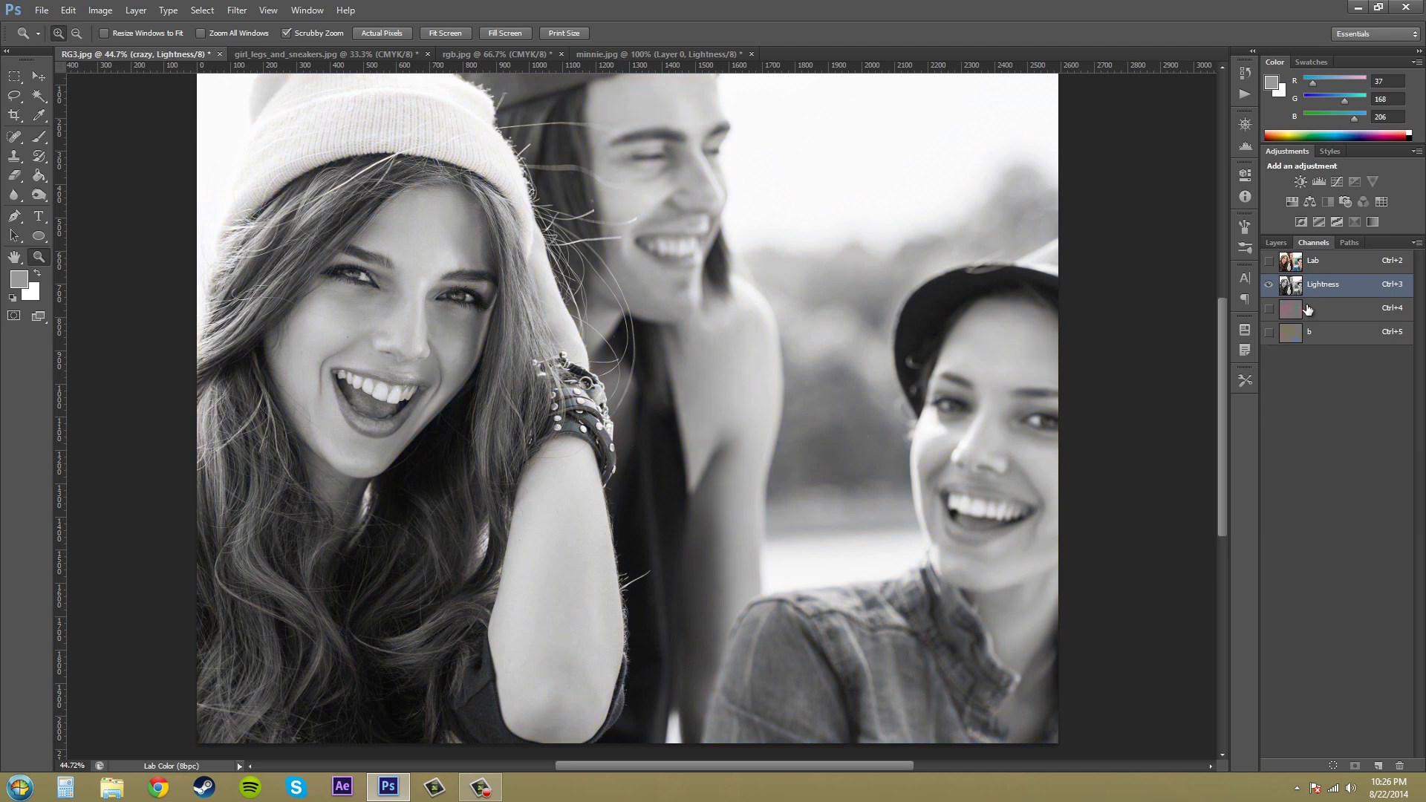
click(1269, 308)
click(1269, 332)
click(1359, 266)
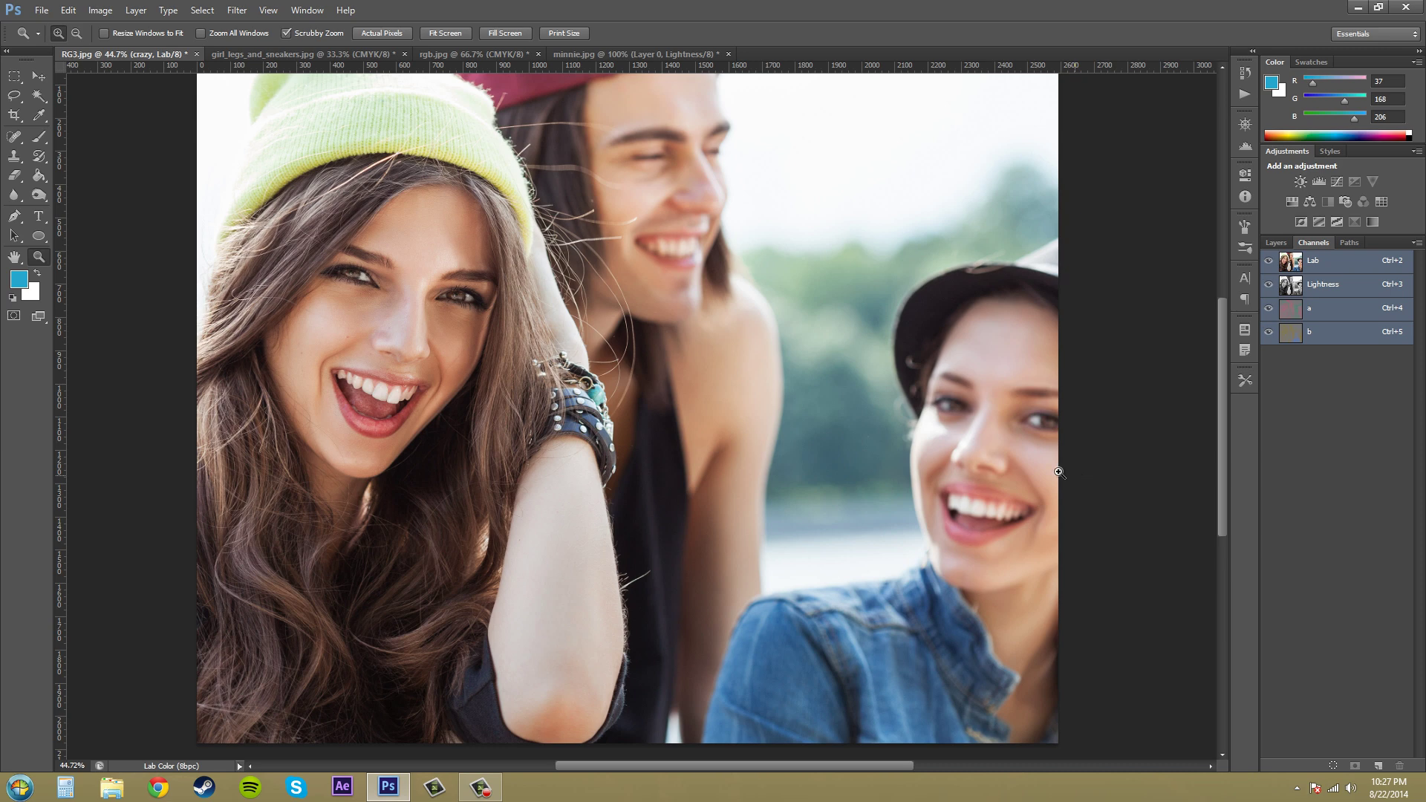
Step: Show only the Lightness channel so RG3.jpg appears in grayscale
click(1320, 294)
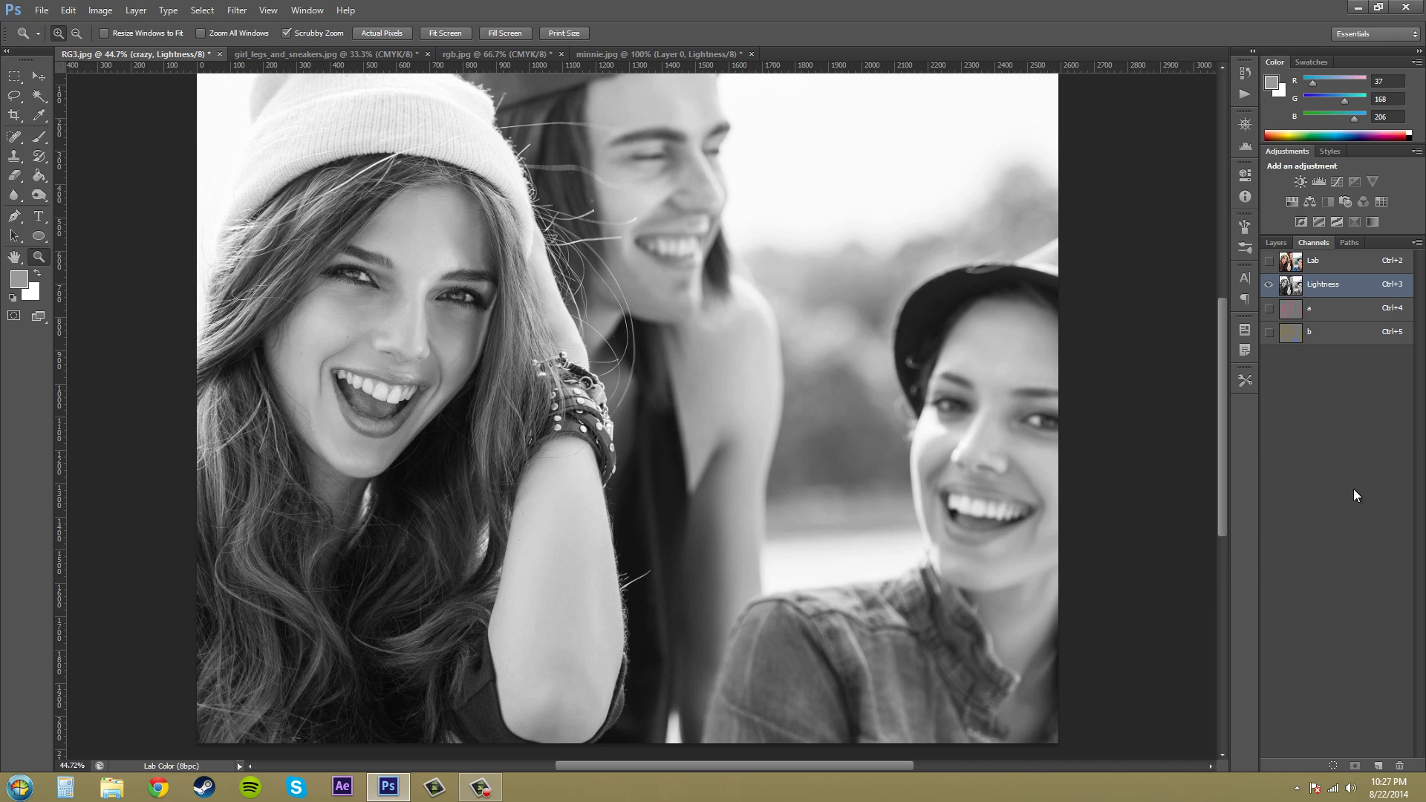
Step: Reselect the Lab composite, open the Levels adjustment and move its dialog aside
click(1326, 271)
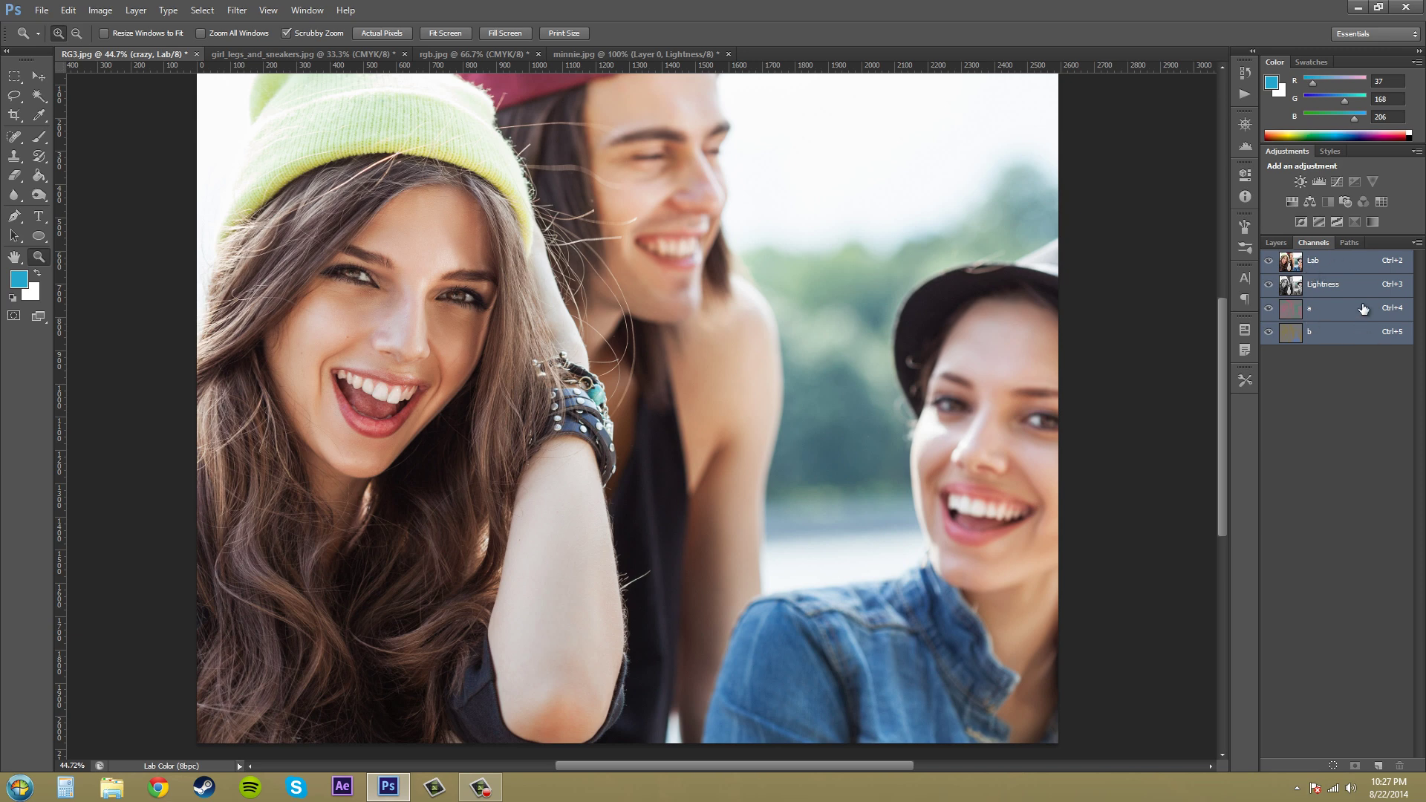
click(101, 11)
mouse_move(111, 47)
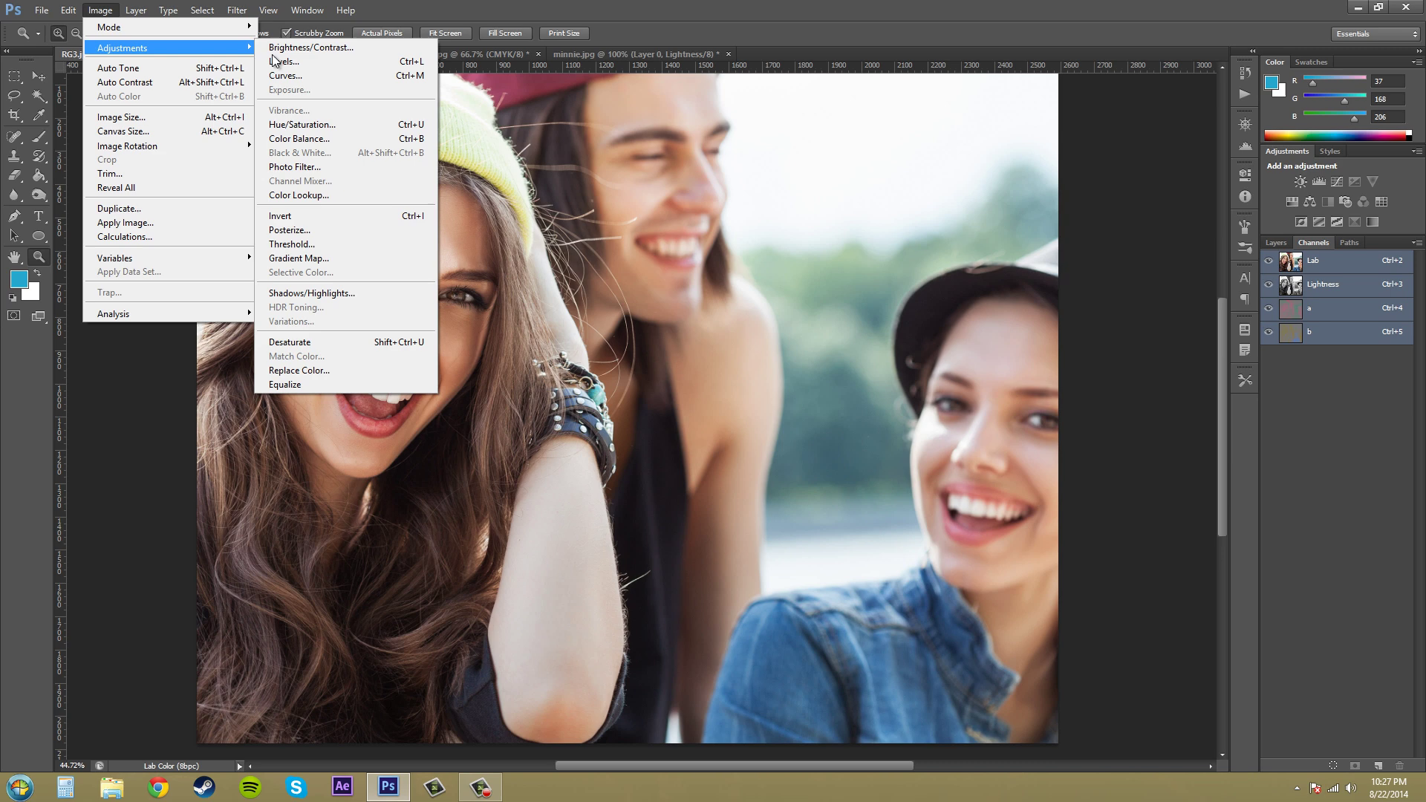
click(310, 62)
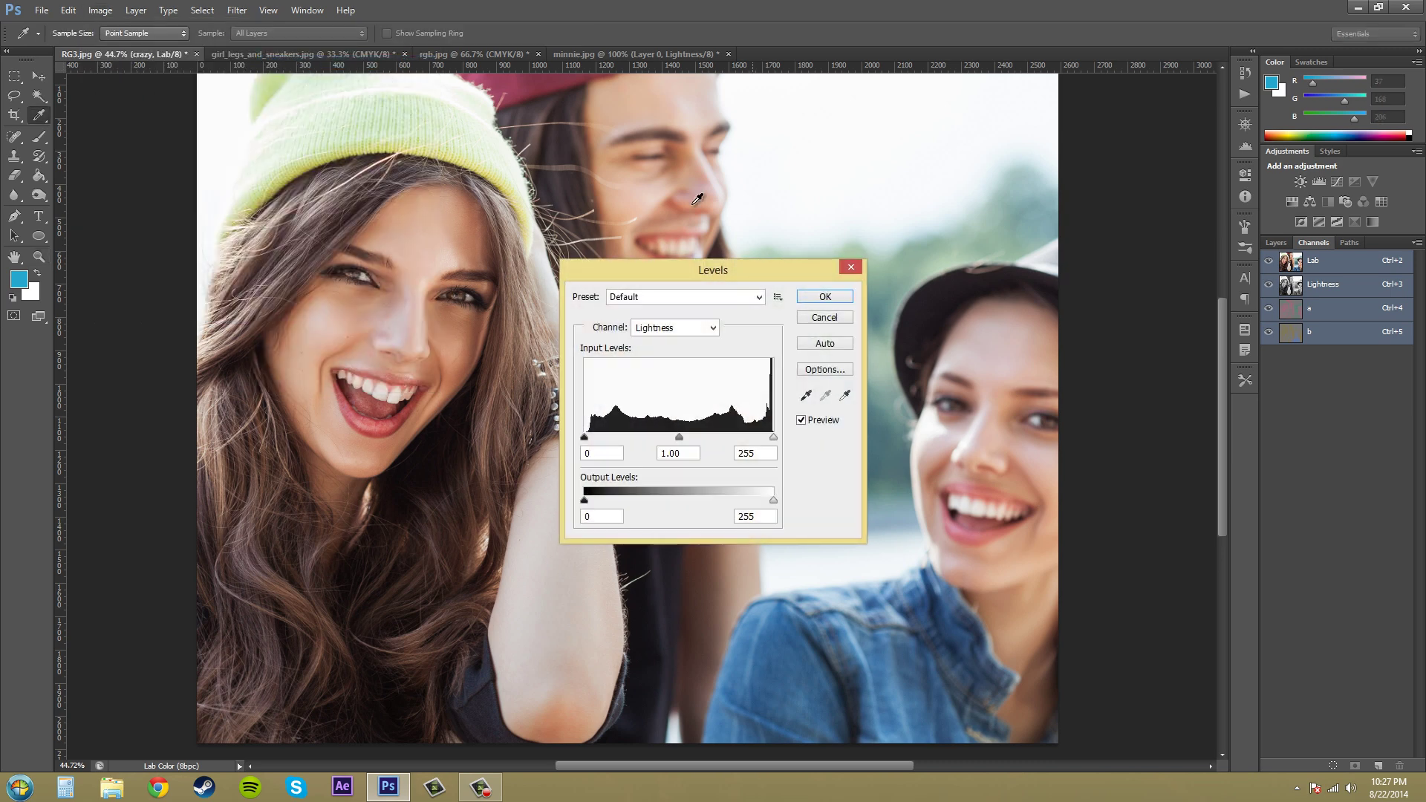
drag(695, 271, 1216, 396)
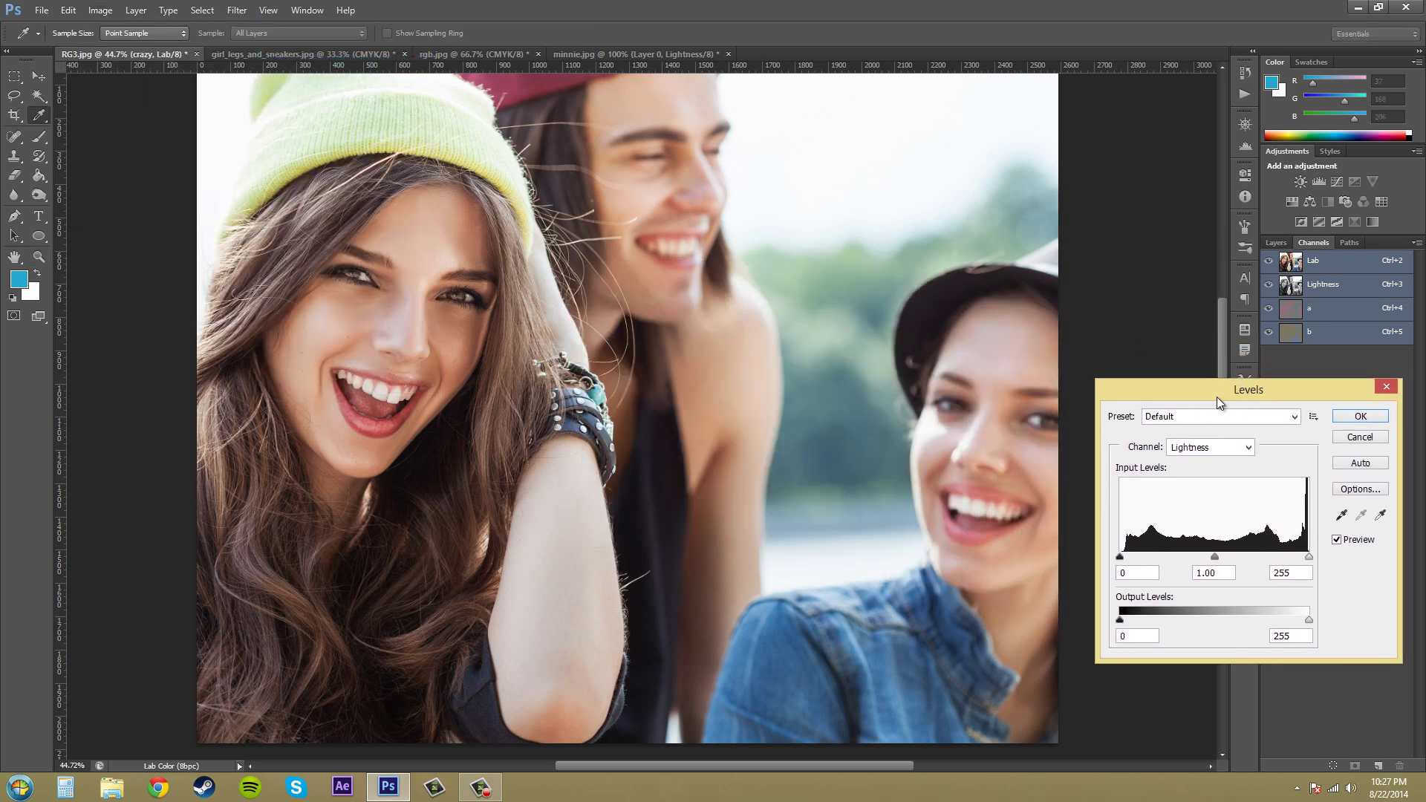
Step: Set Levels to the Lightness channel with the Increase Contrast 3 preset and apply it
click(1209, 448)
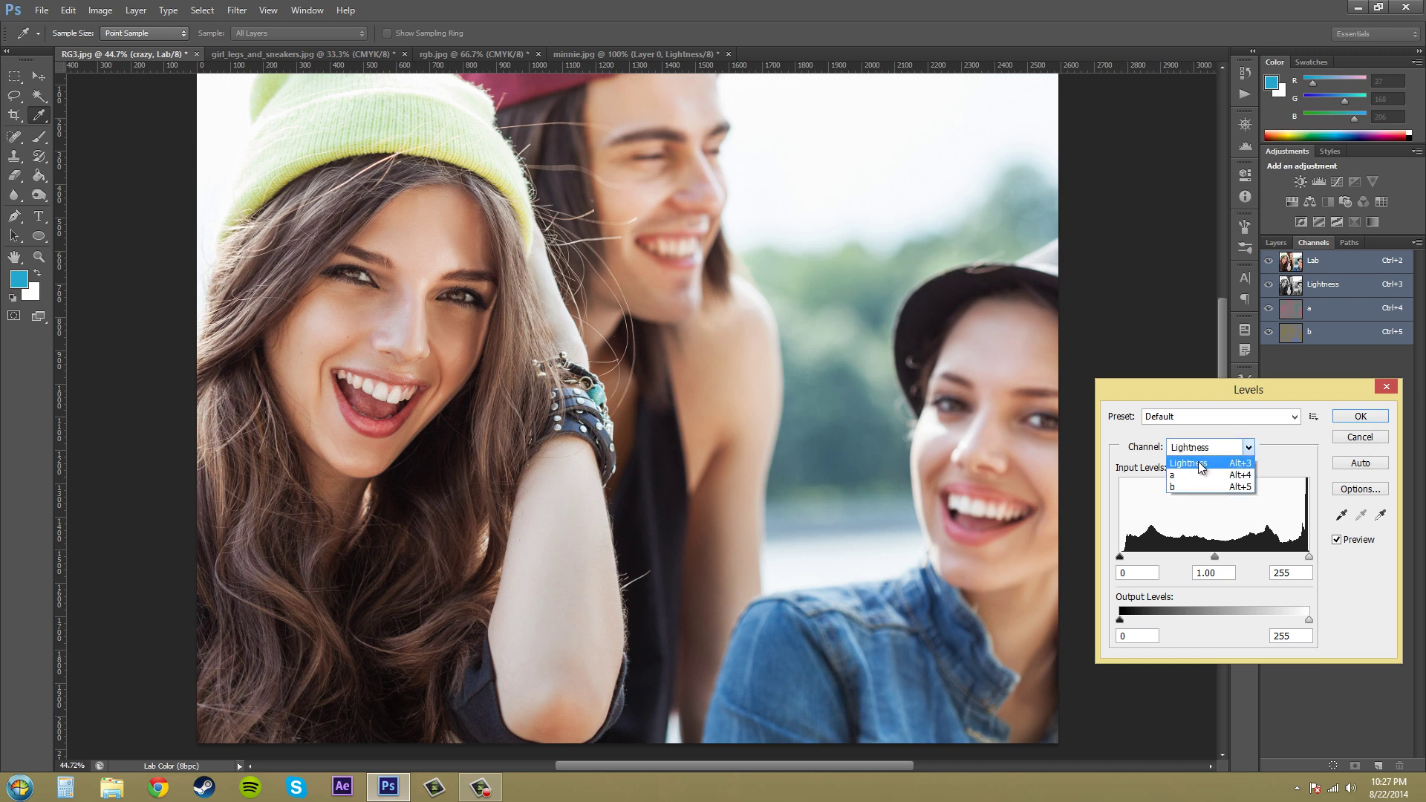
click(1197, 462)
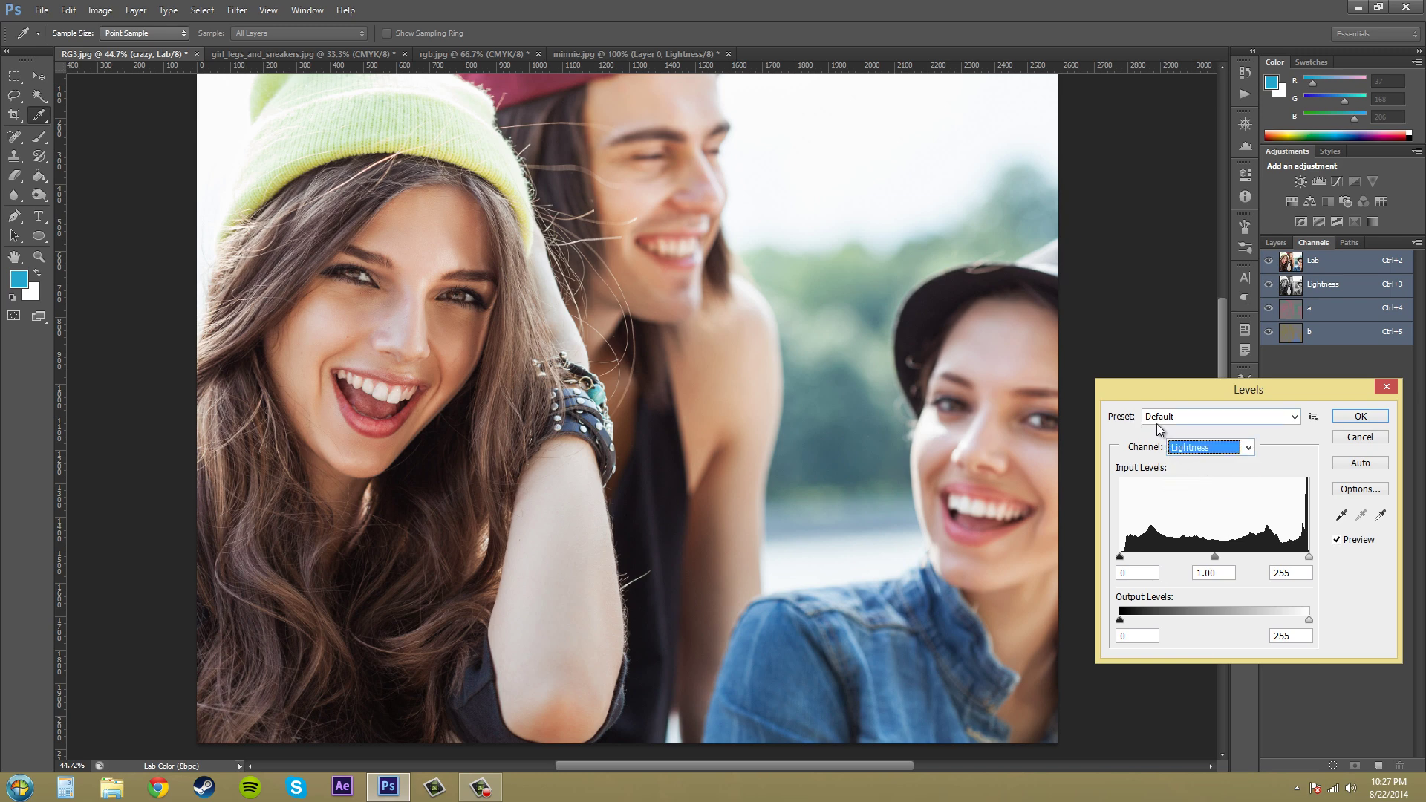
click(1249, 414)
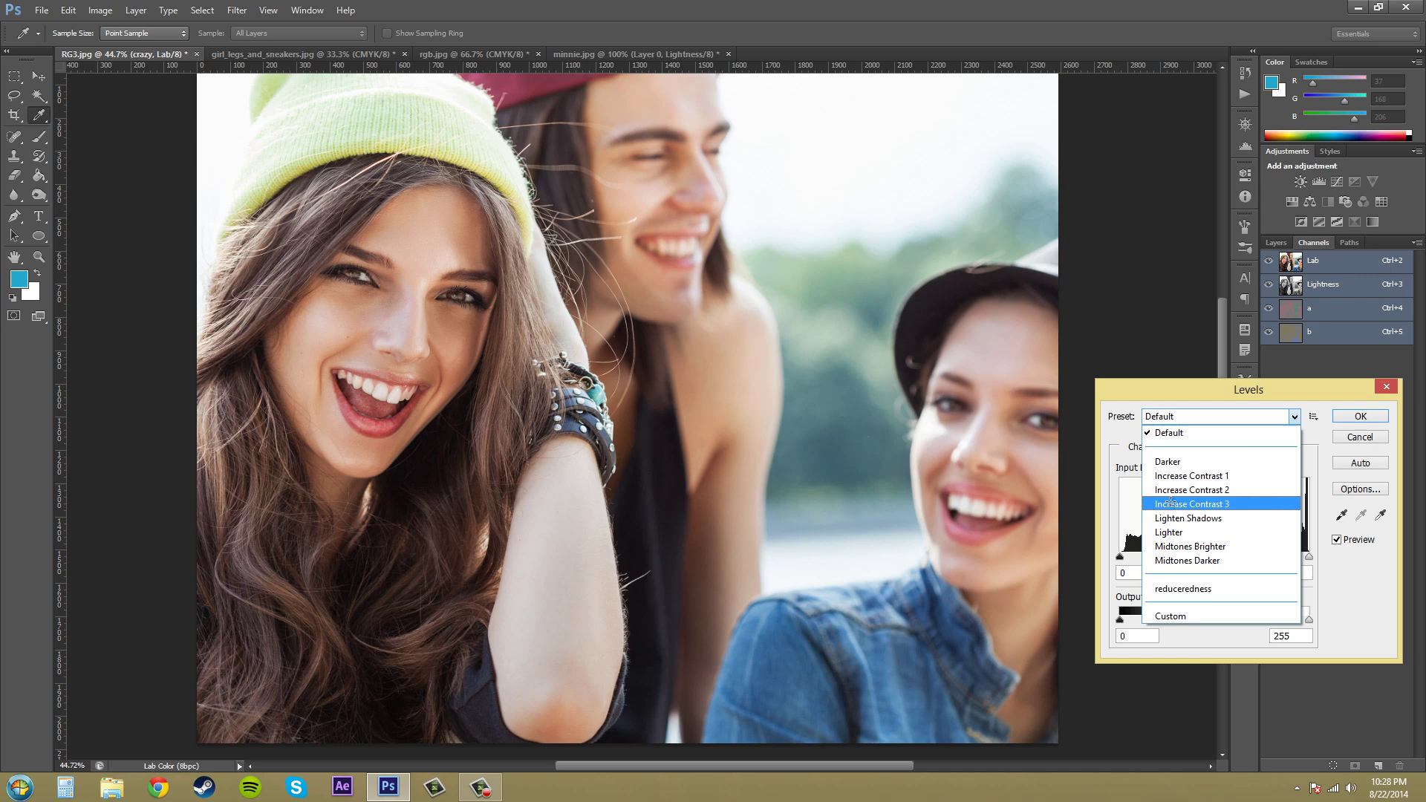
click(1172, 502)
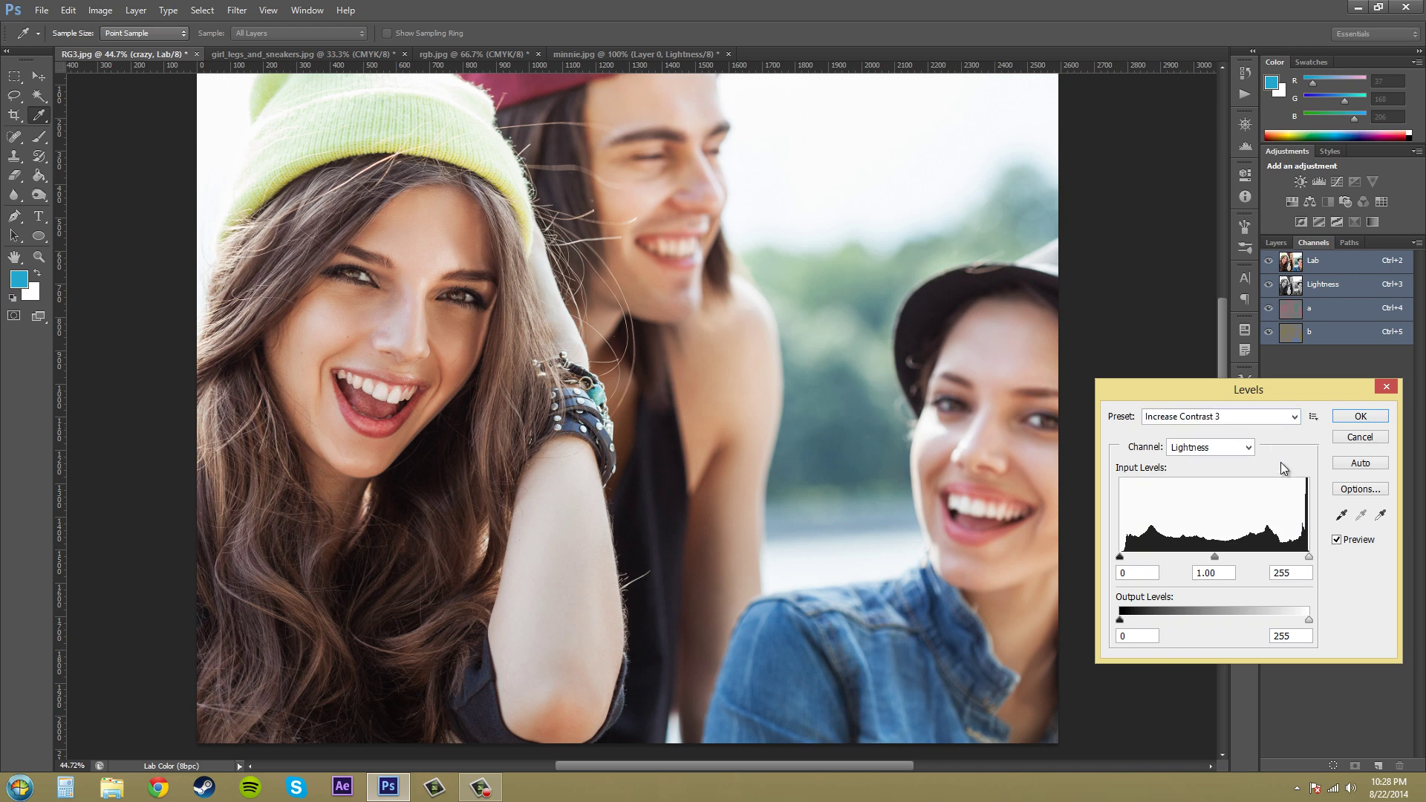
click(1337, 540)
drag(1239, 387, 1099, 378)
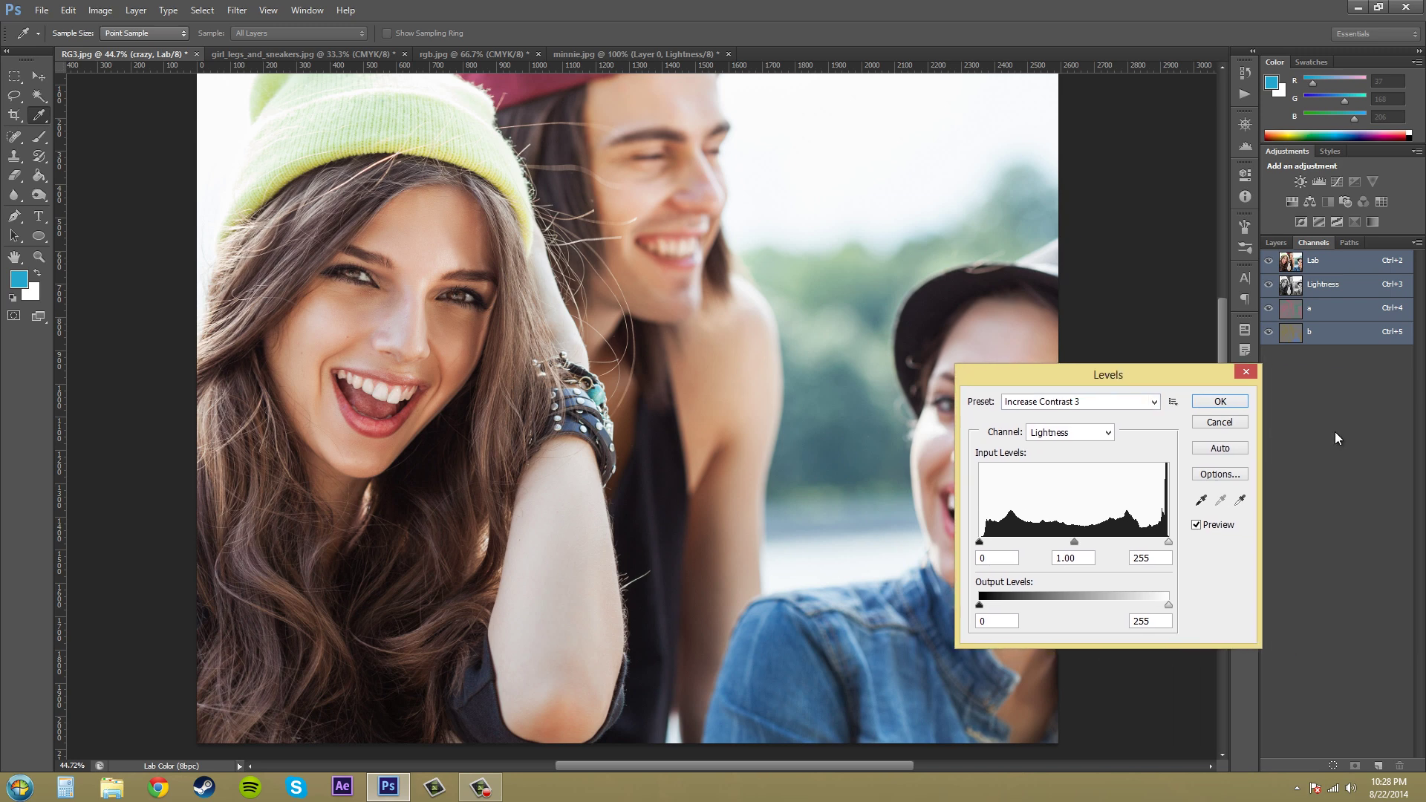
click(1218, 406)
Step: Glance at the Image menu without choosing anything, then show the adjusted Lightness channel alone
key(z)
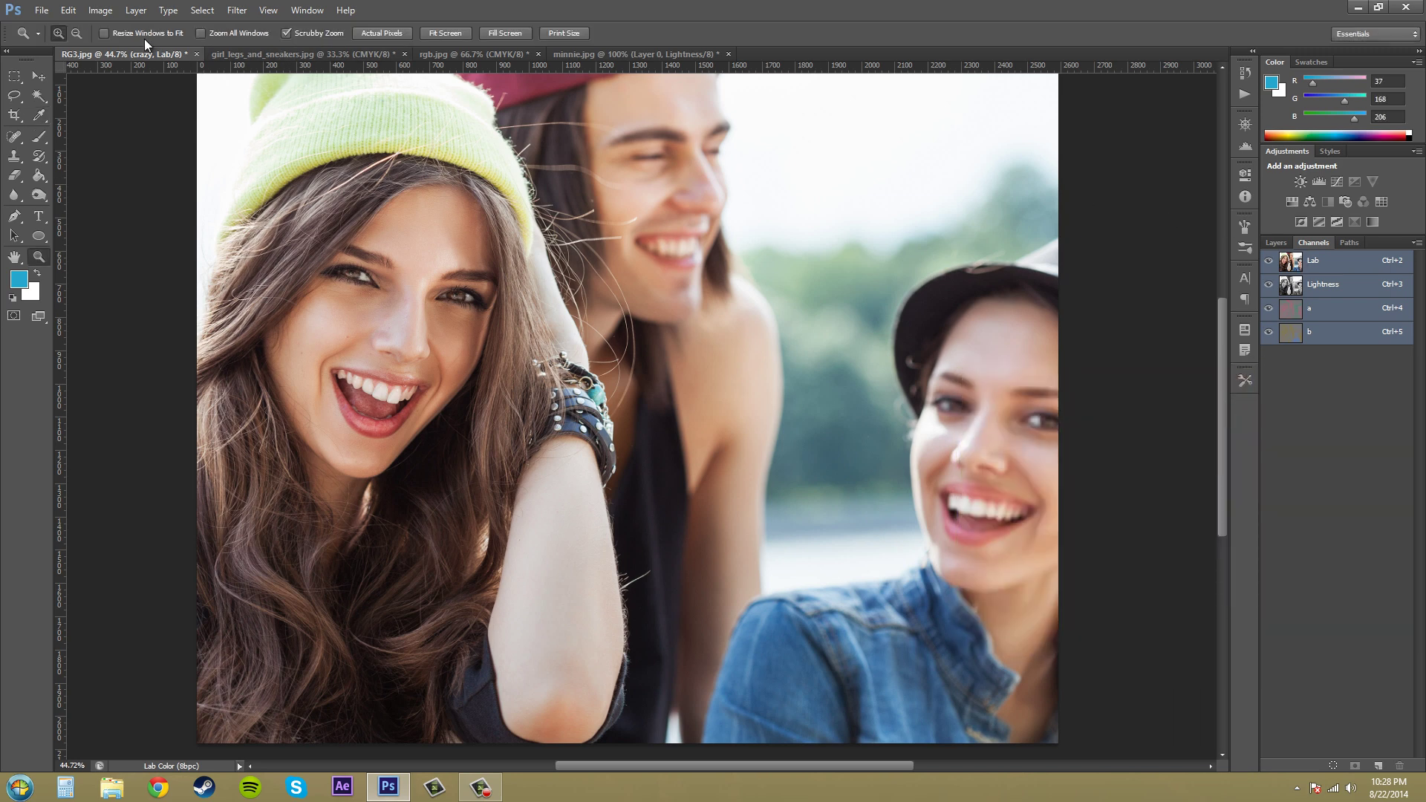
click(101, 10)
click(1330, 353)
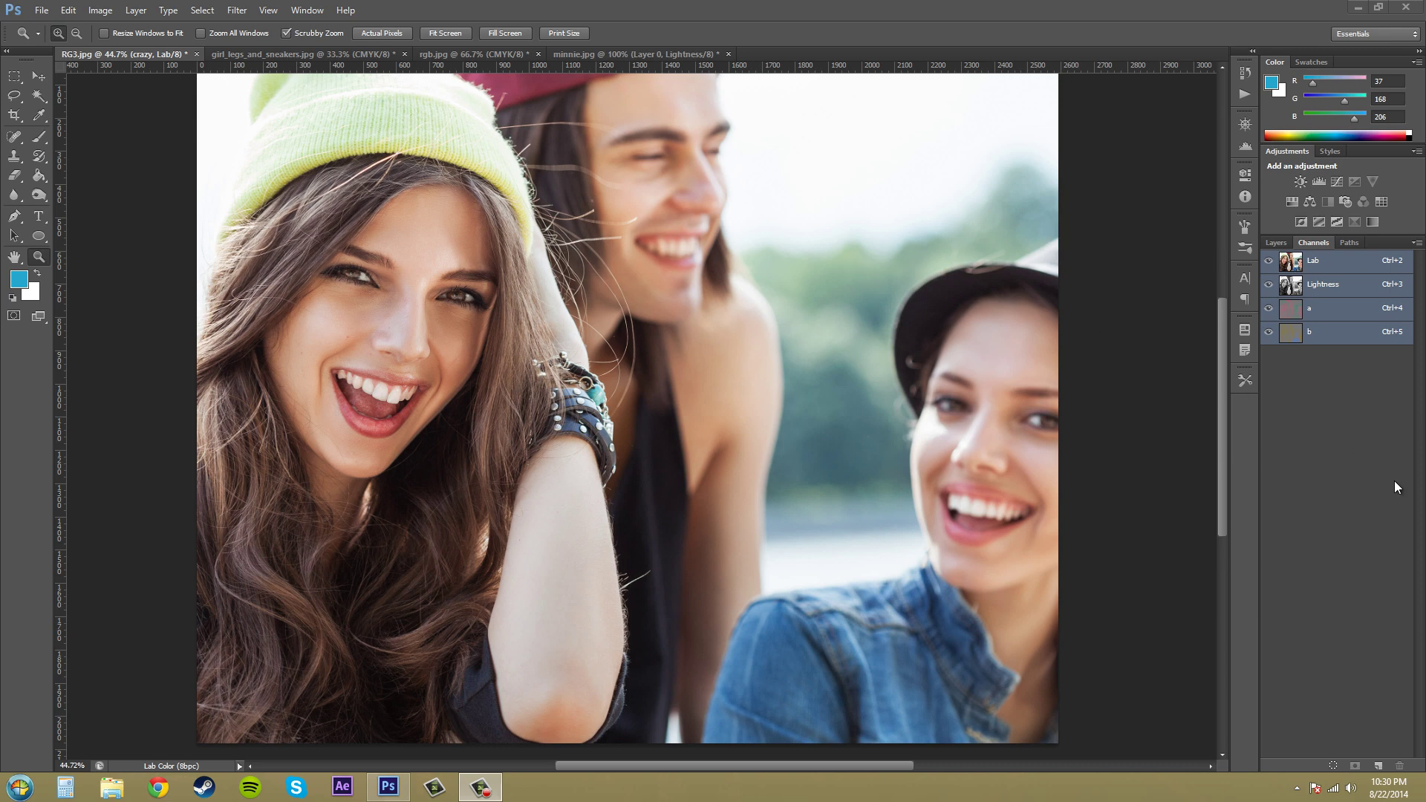
click(1317, 290)
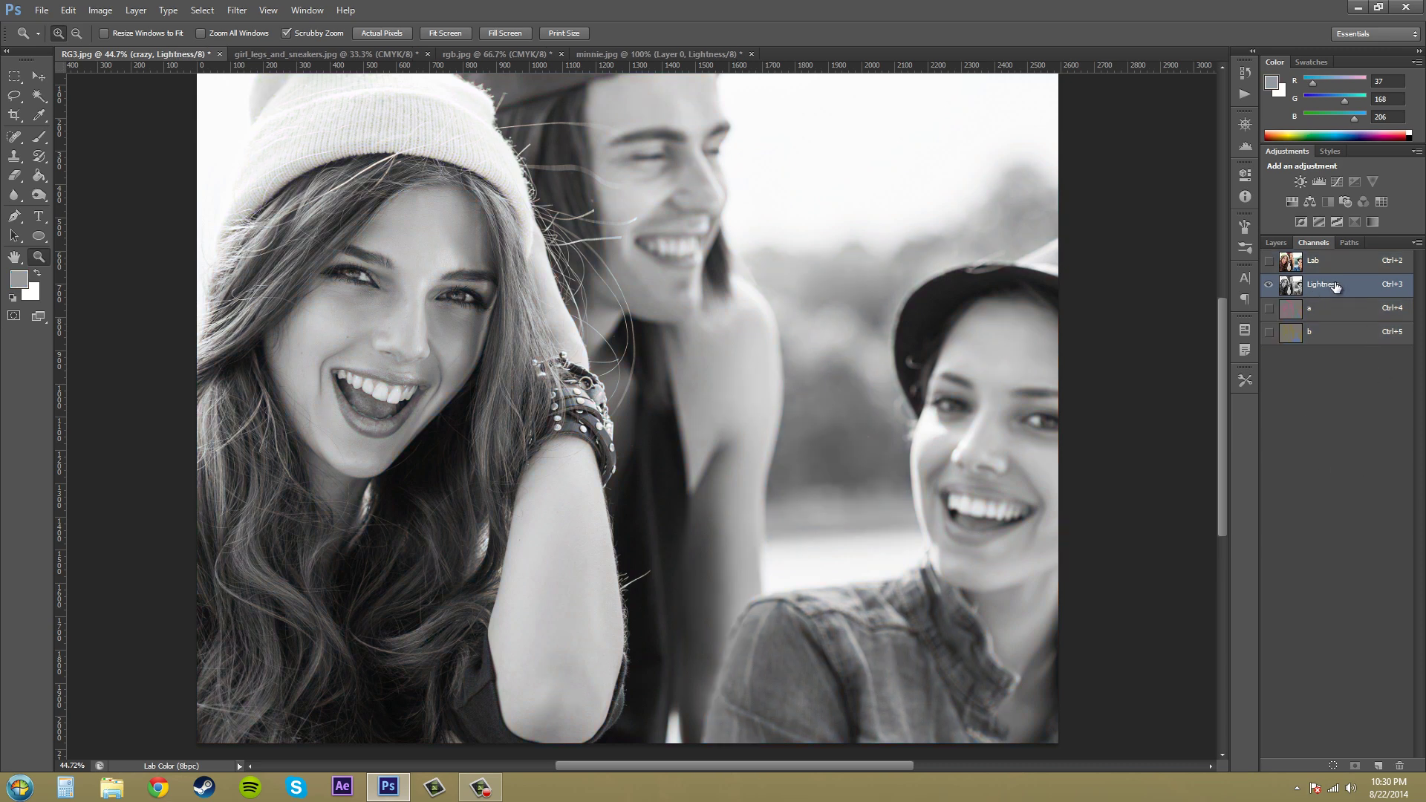
Step: Open Levels, move it off the faces, and target the Lightness channel
click(100, 10)
mouse_move(106, 48)
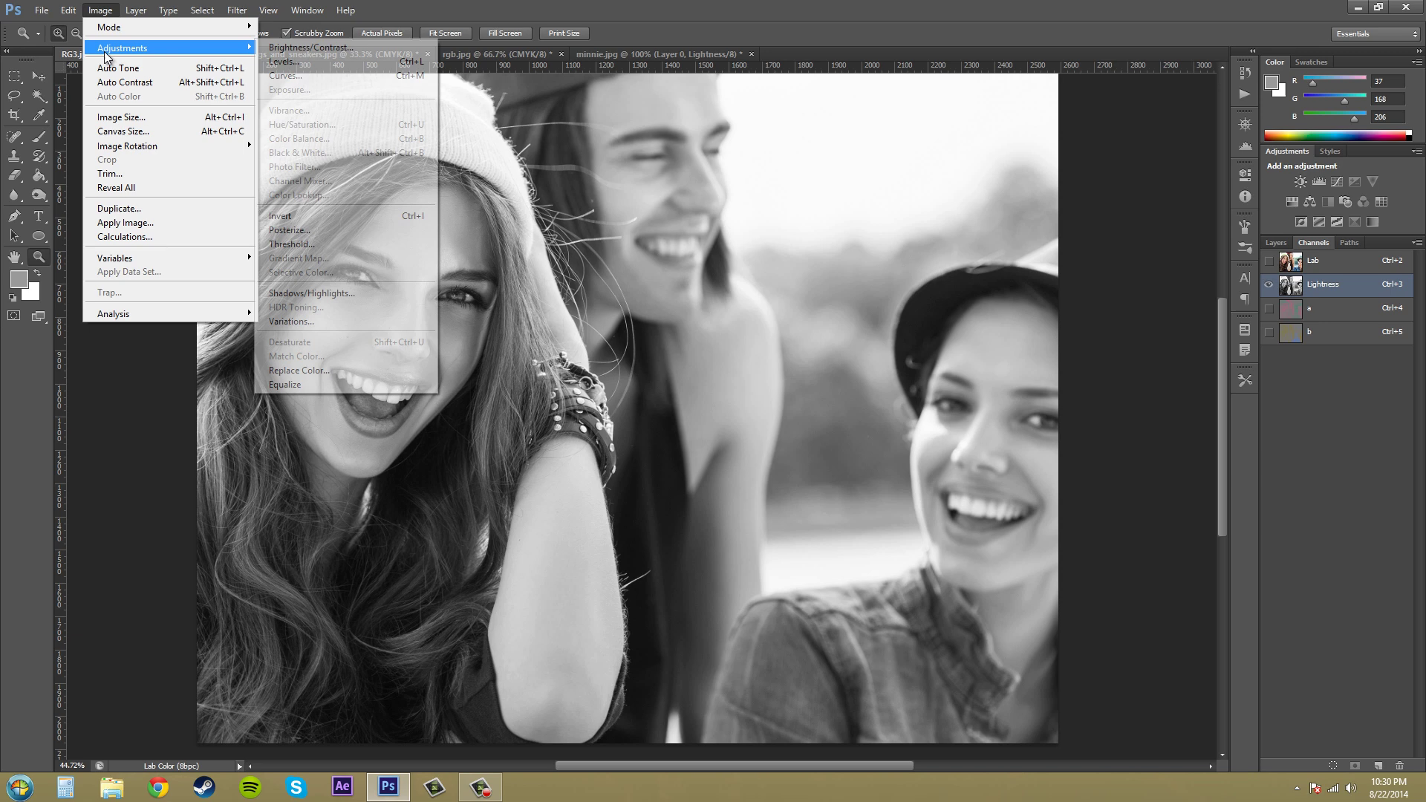
click(291, 62)
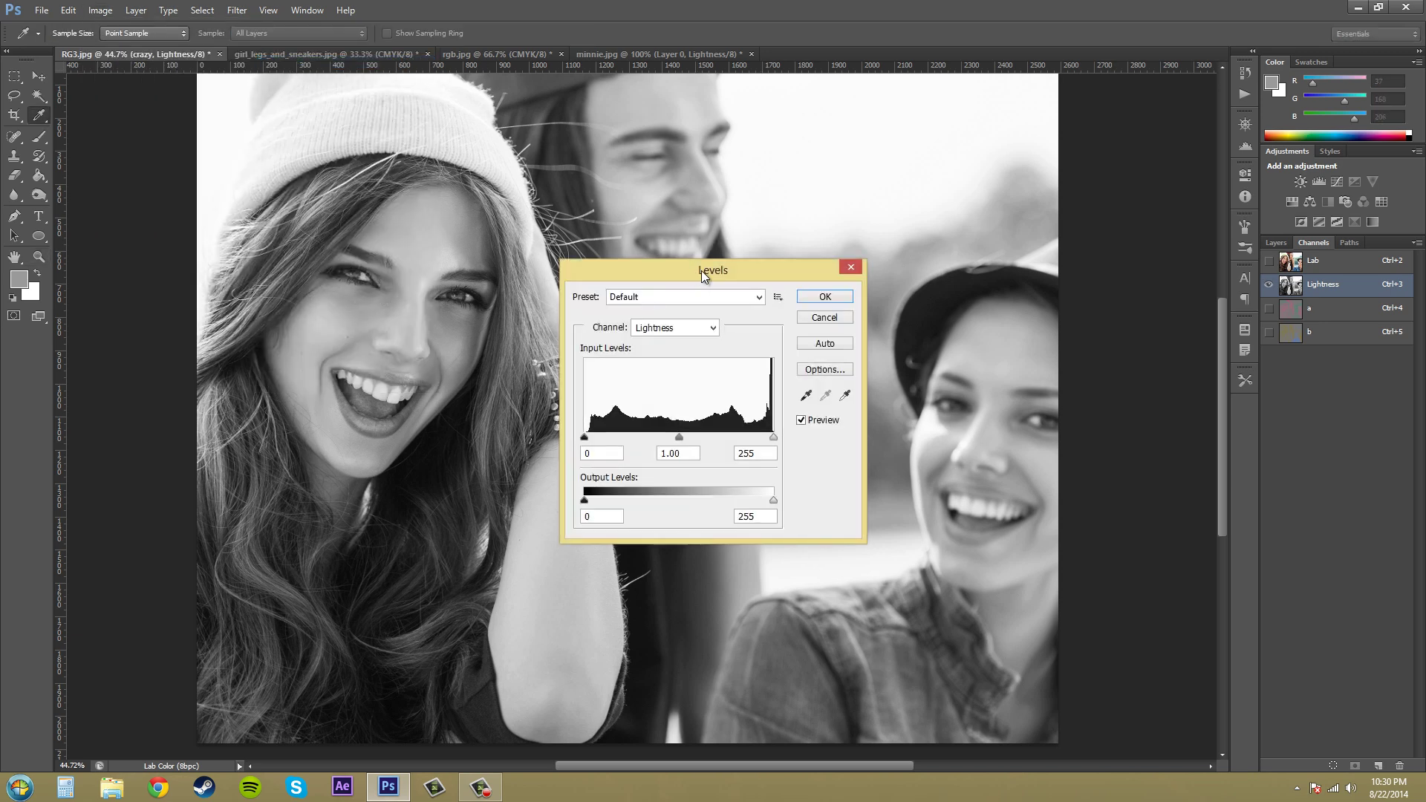
drag(661, 271, 1137, 434)
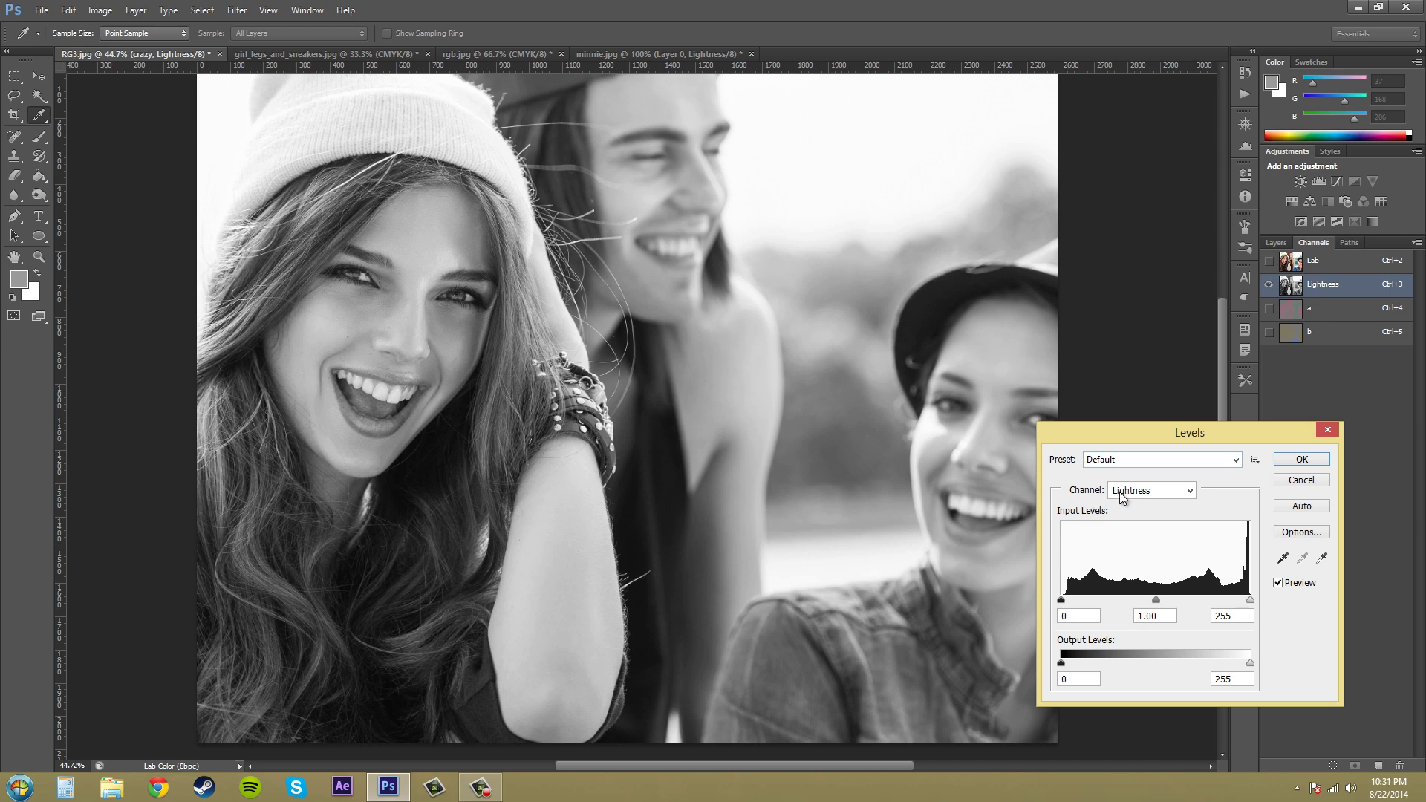
click(1187, 491)
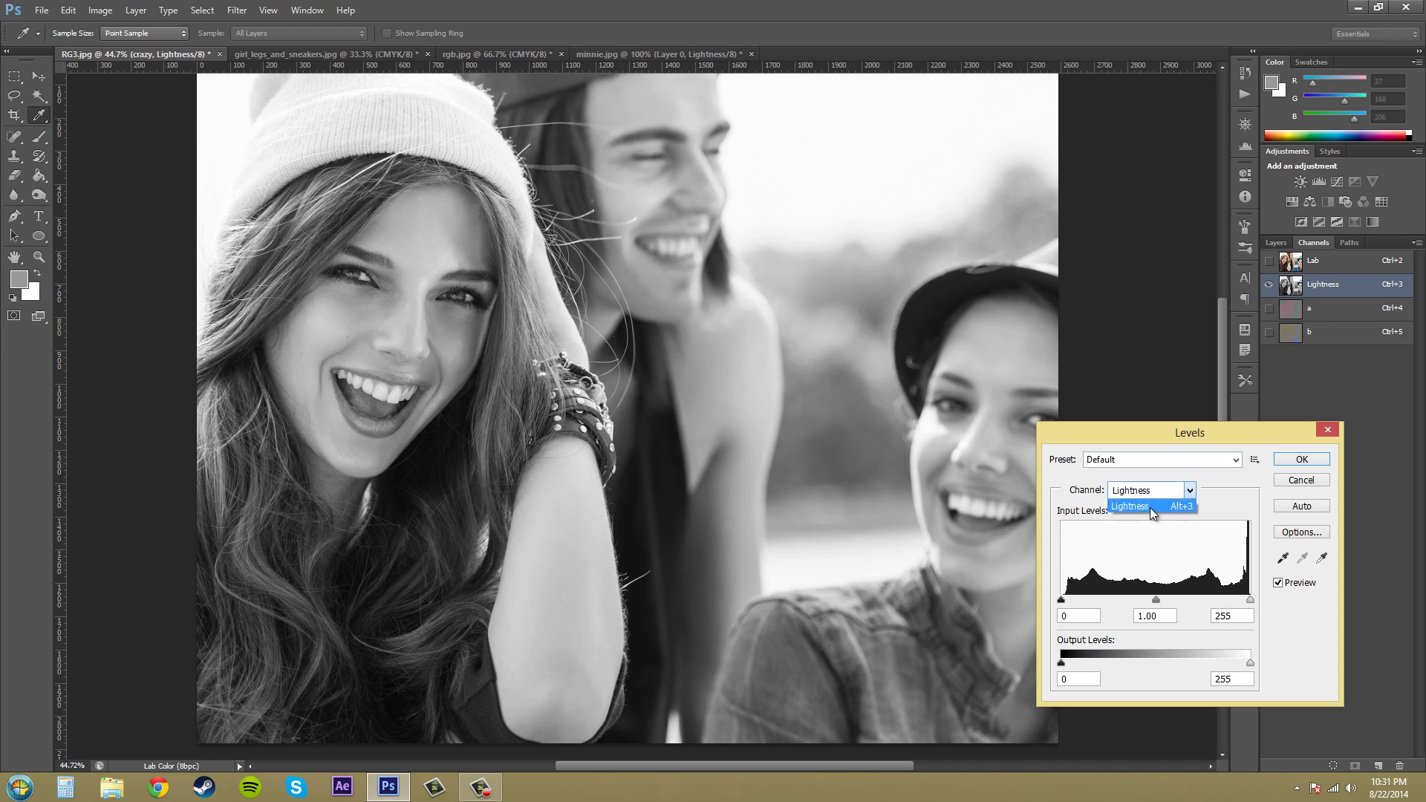
click(1150, 507)
Step: Try the Increase Contrast 2 and 1 presets, settling on Increase Contrast 3 (30 / 1.00 / 225)
click(1139, 457)
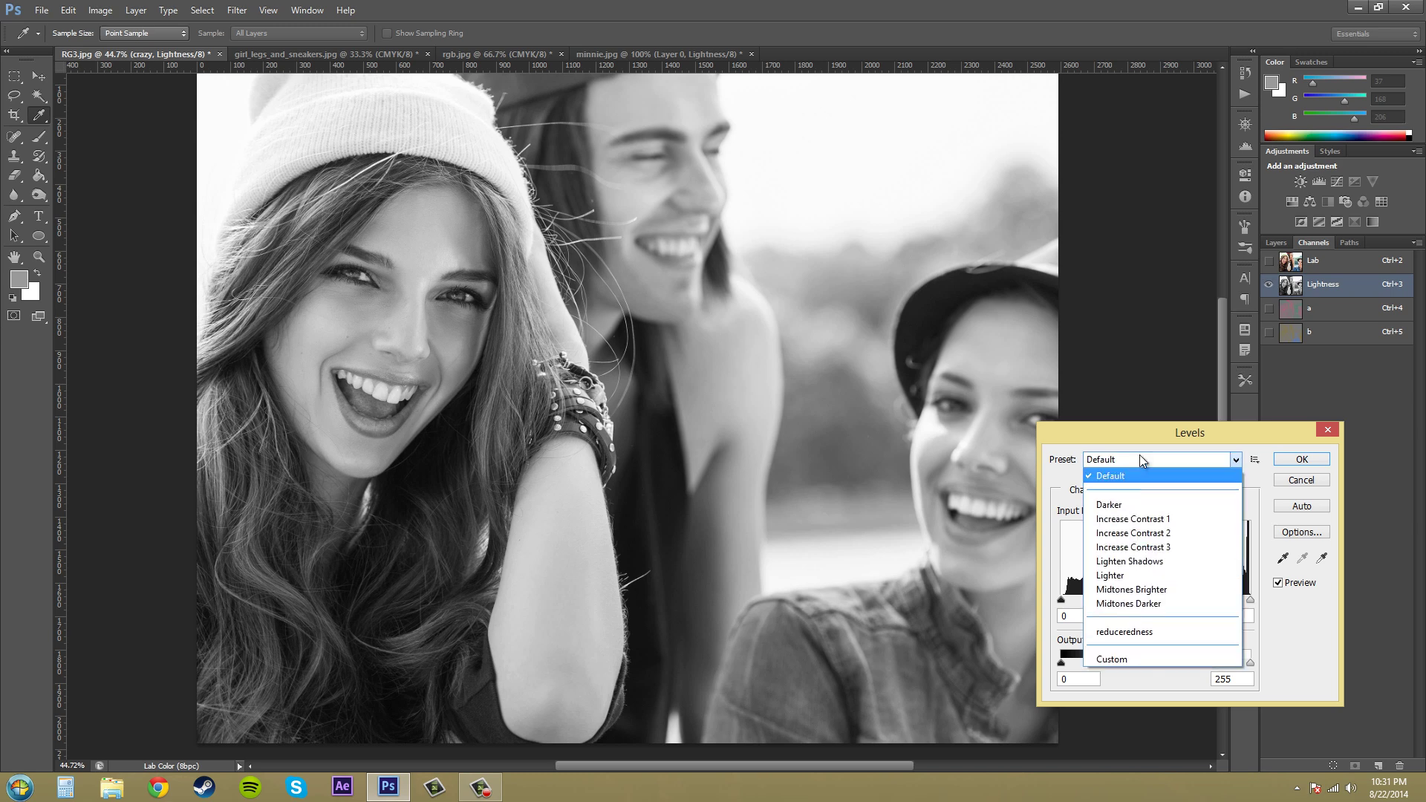
click(1133, 532)
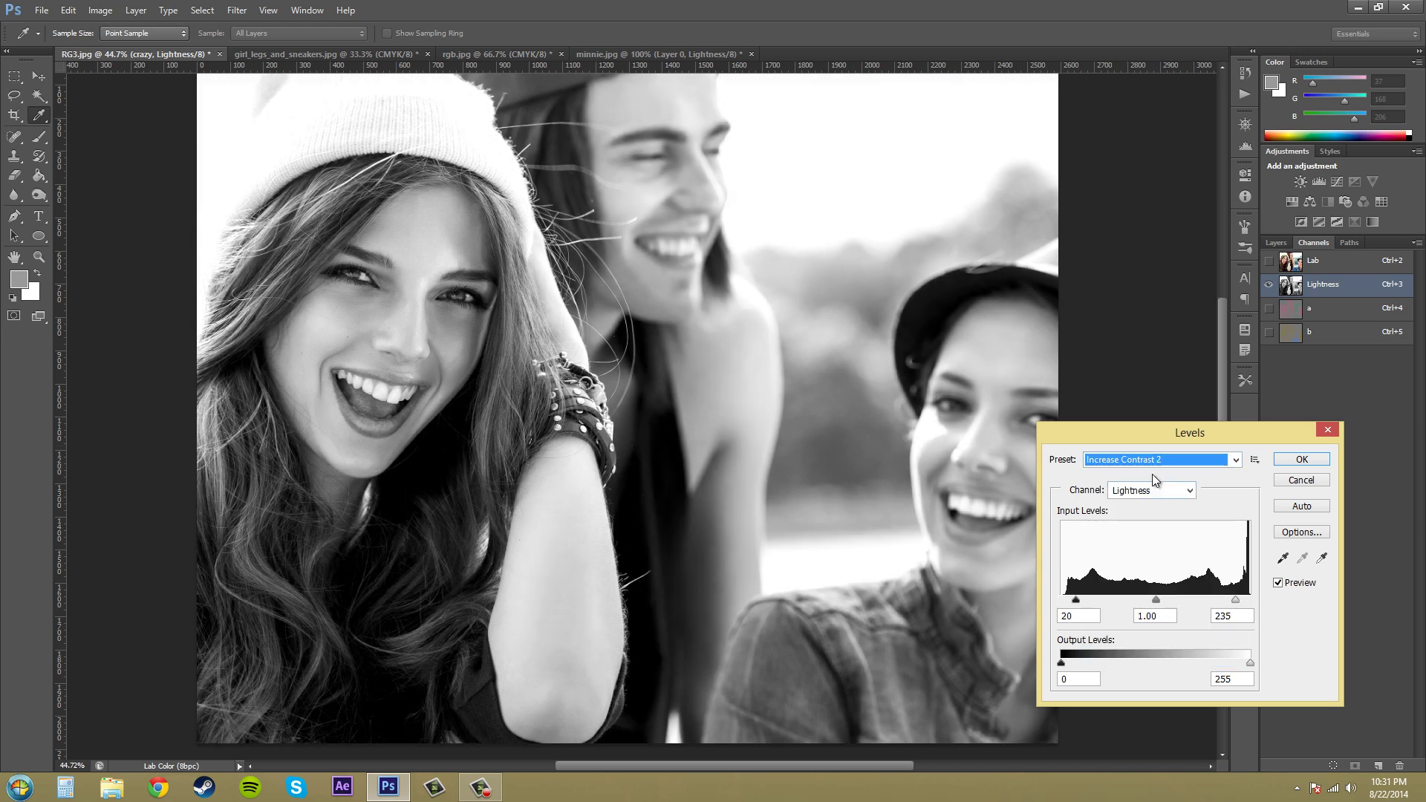
click(1147, 459)
click(1138, 510)
click(1143, 458)
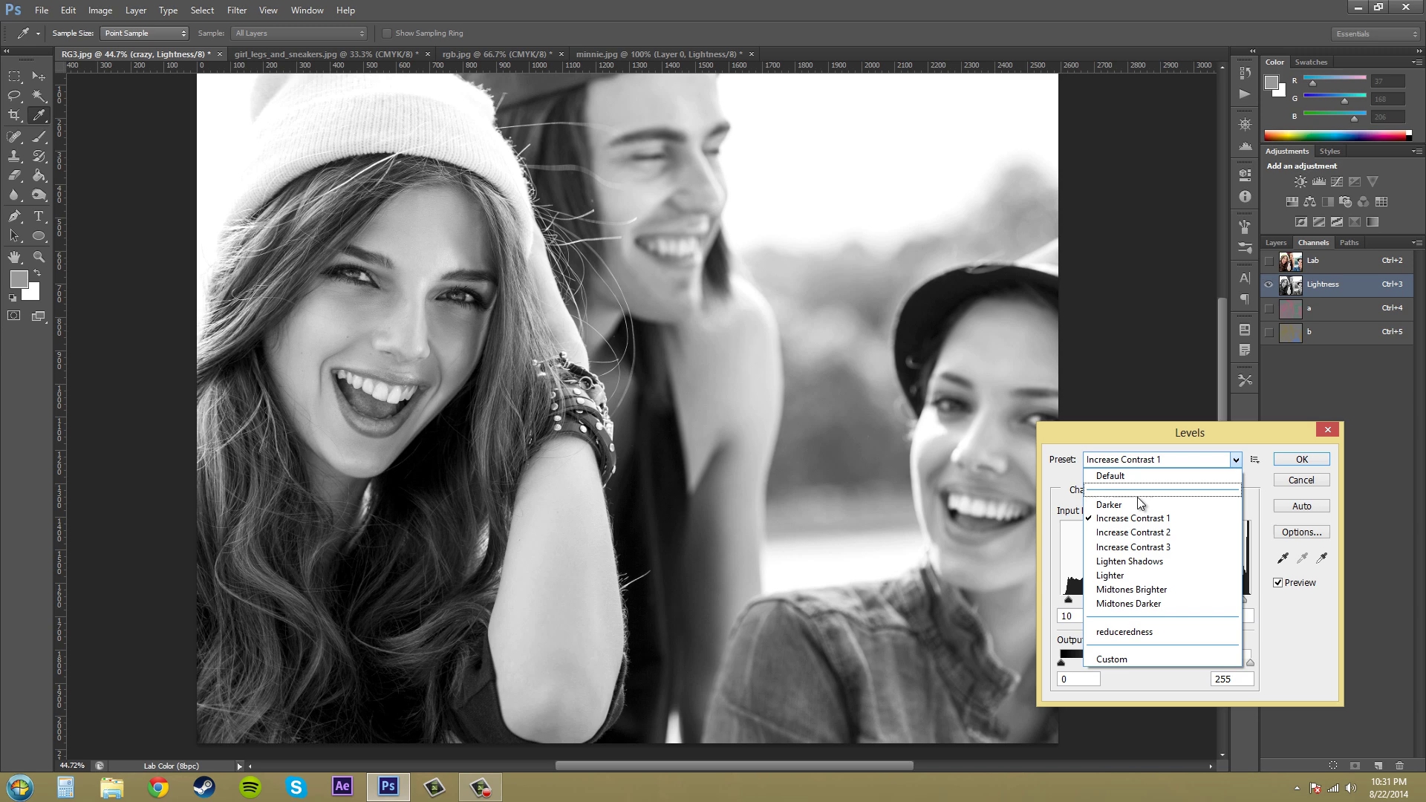
click(1138, 548)
click(1154, 459)
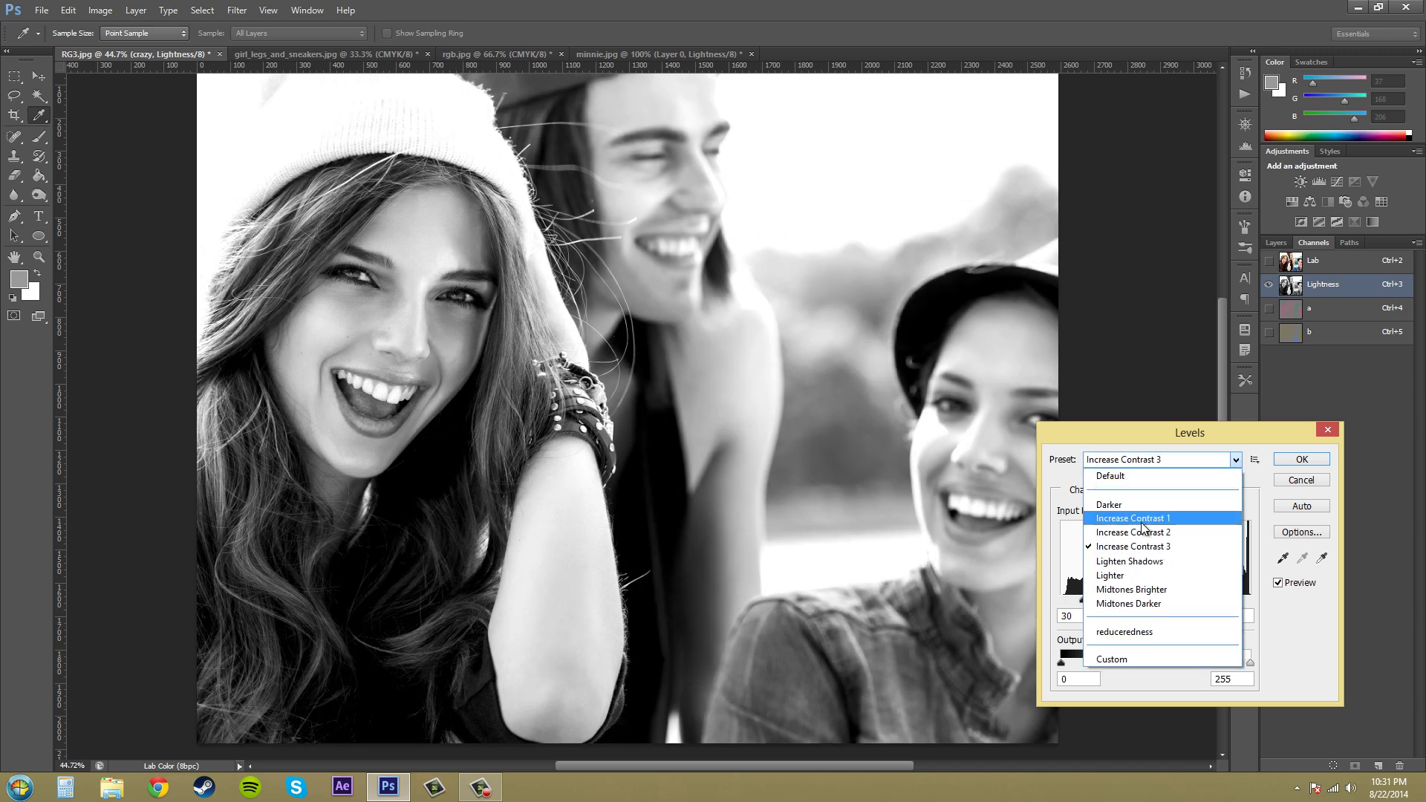
click(1138, 546)
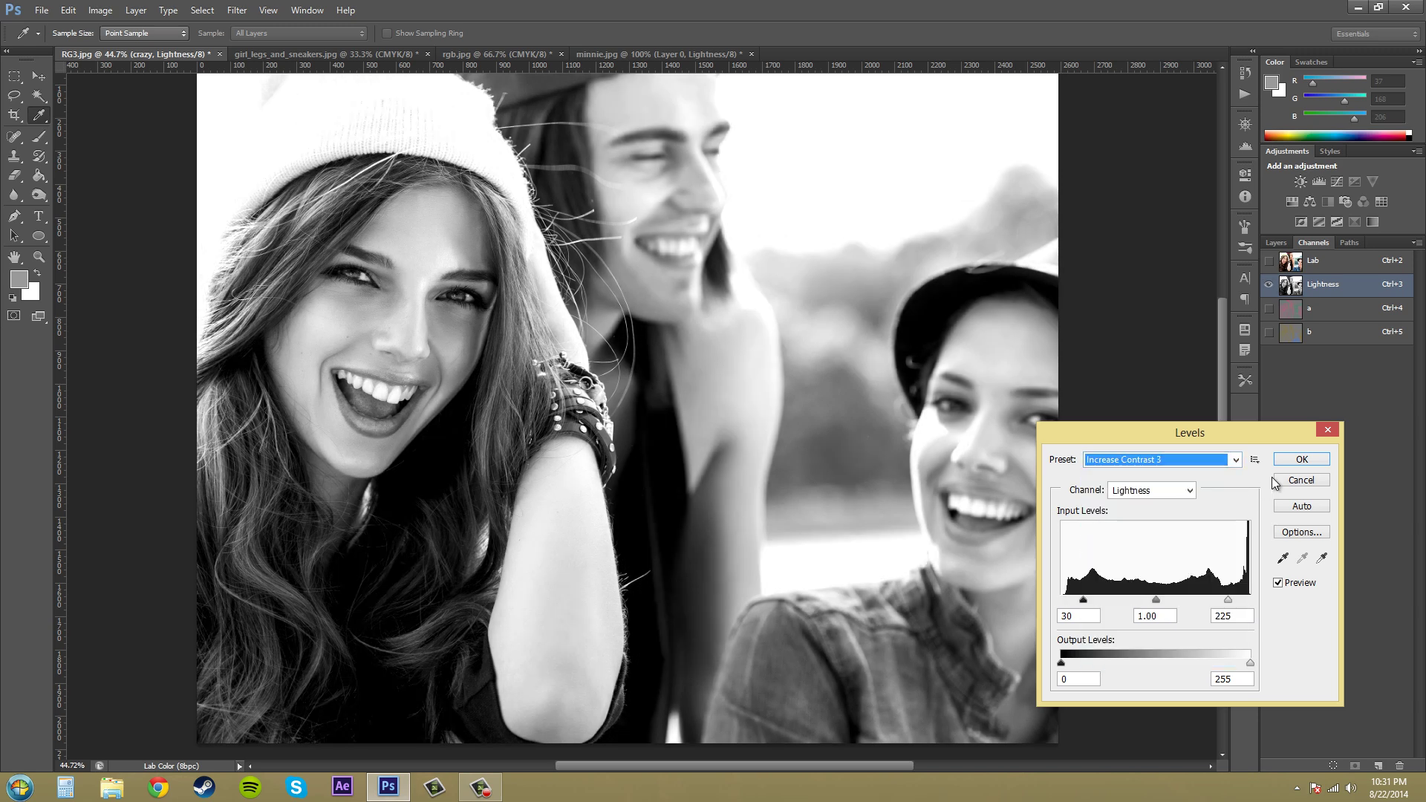
Step: Toggle the preview to compare before and after, then apply the Increase Contrast 3 levels
click(1281, 585)
click(1281, 585)
click(1281, 586)
click(1279, 583)
click(1279, 584)
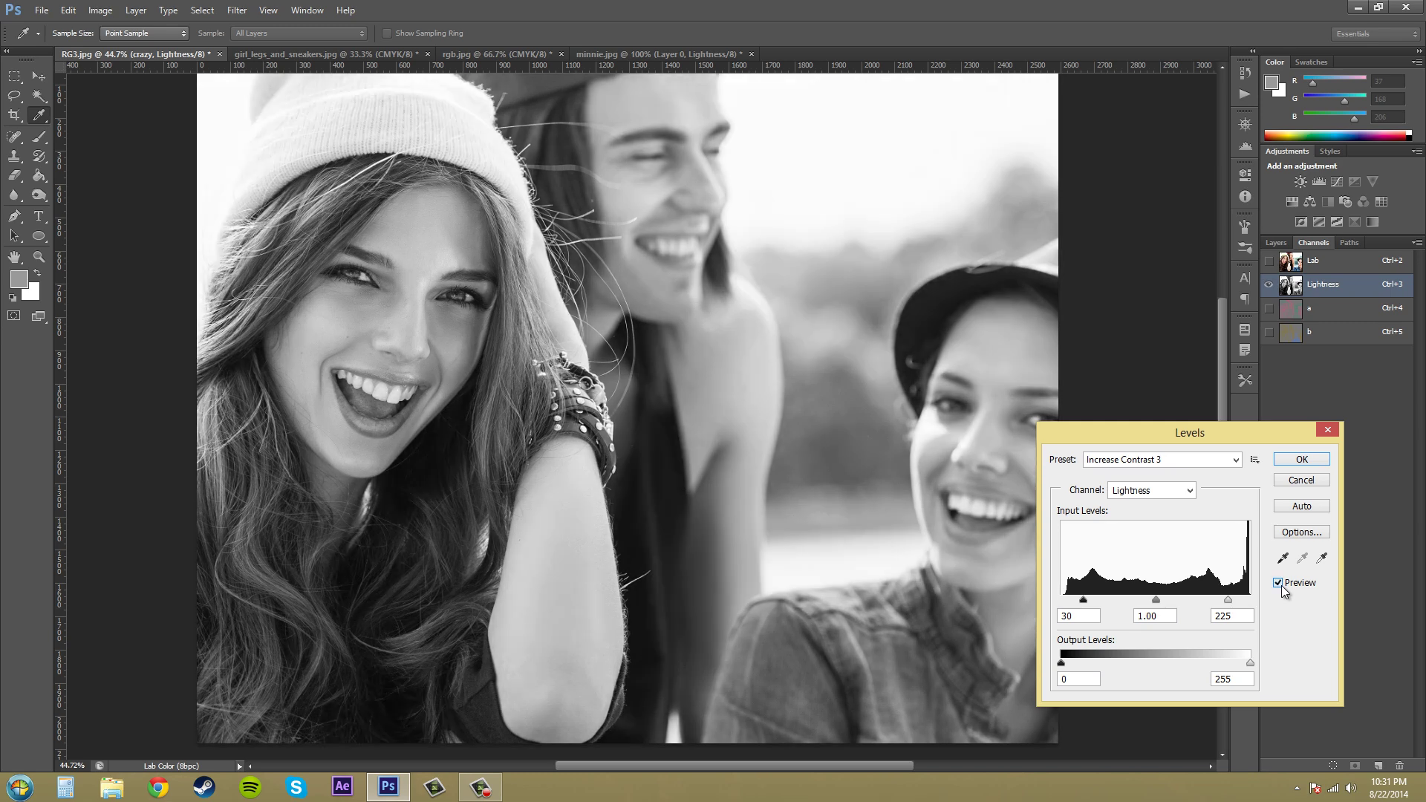
click(1279, 583)
click(1302, 460)
Step: Turn all channels back on to see the contrast-boosted photo in full colour
key(z)
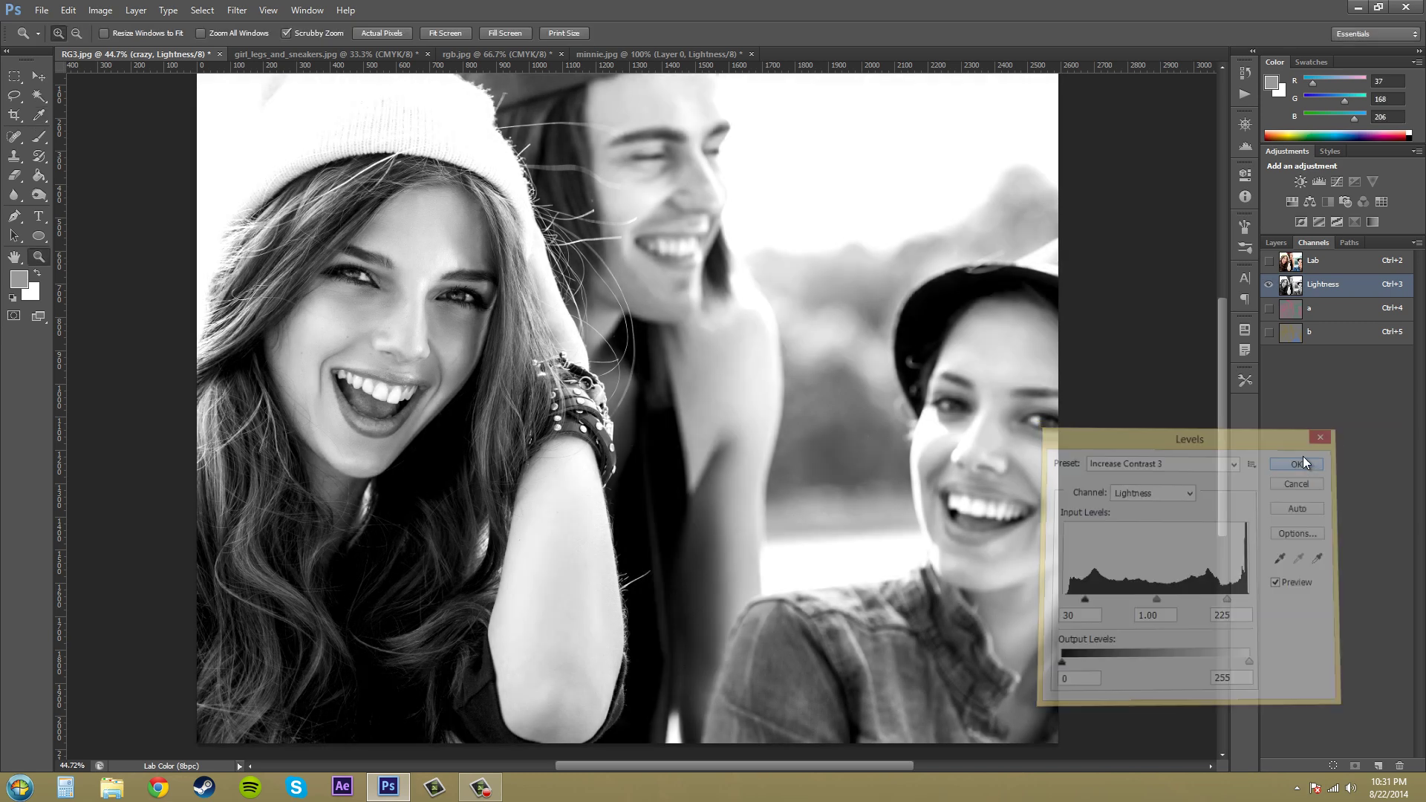
click(1269, 260)
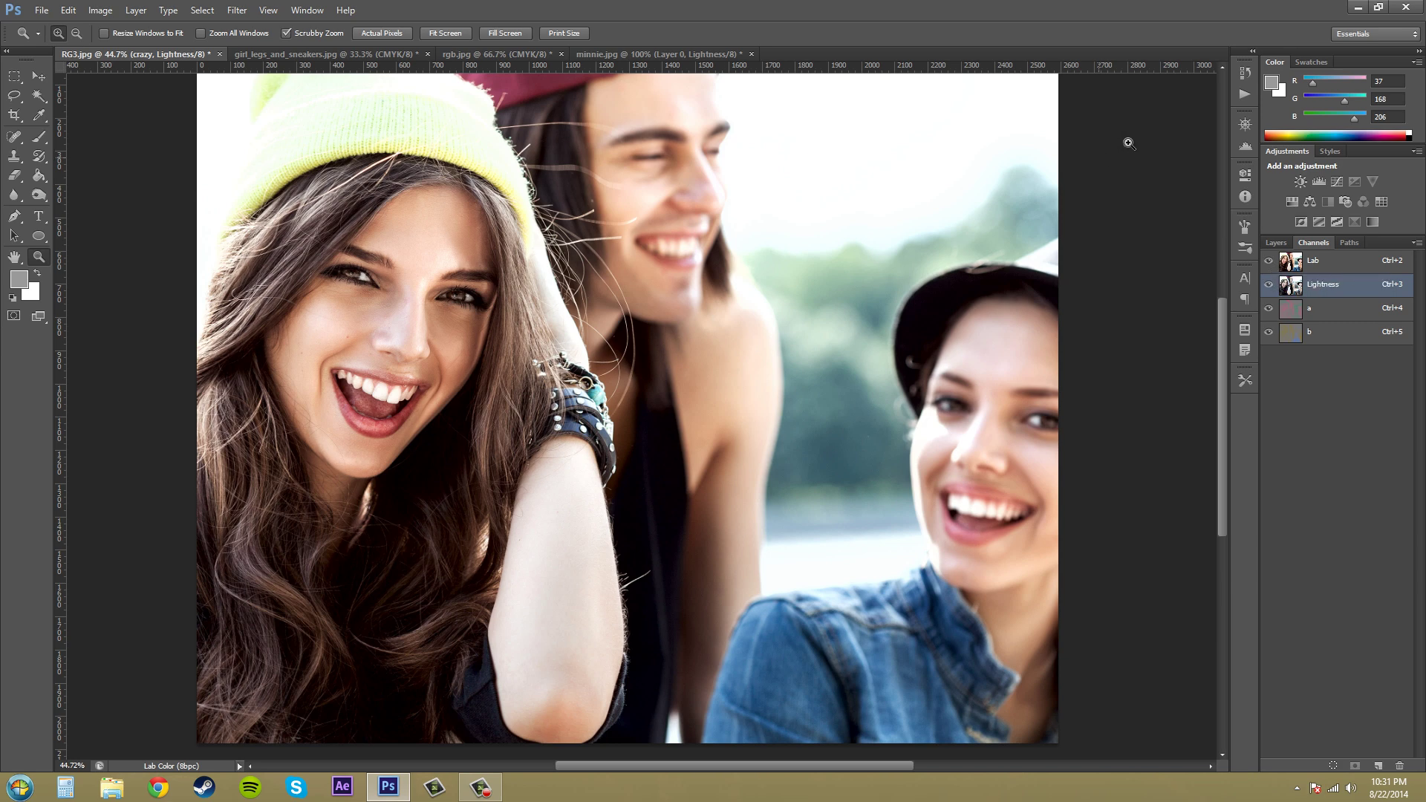
click(1240, 74)
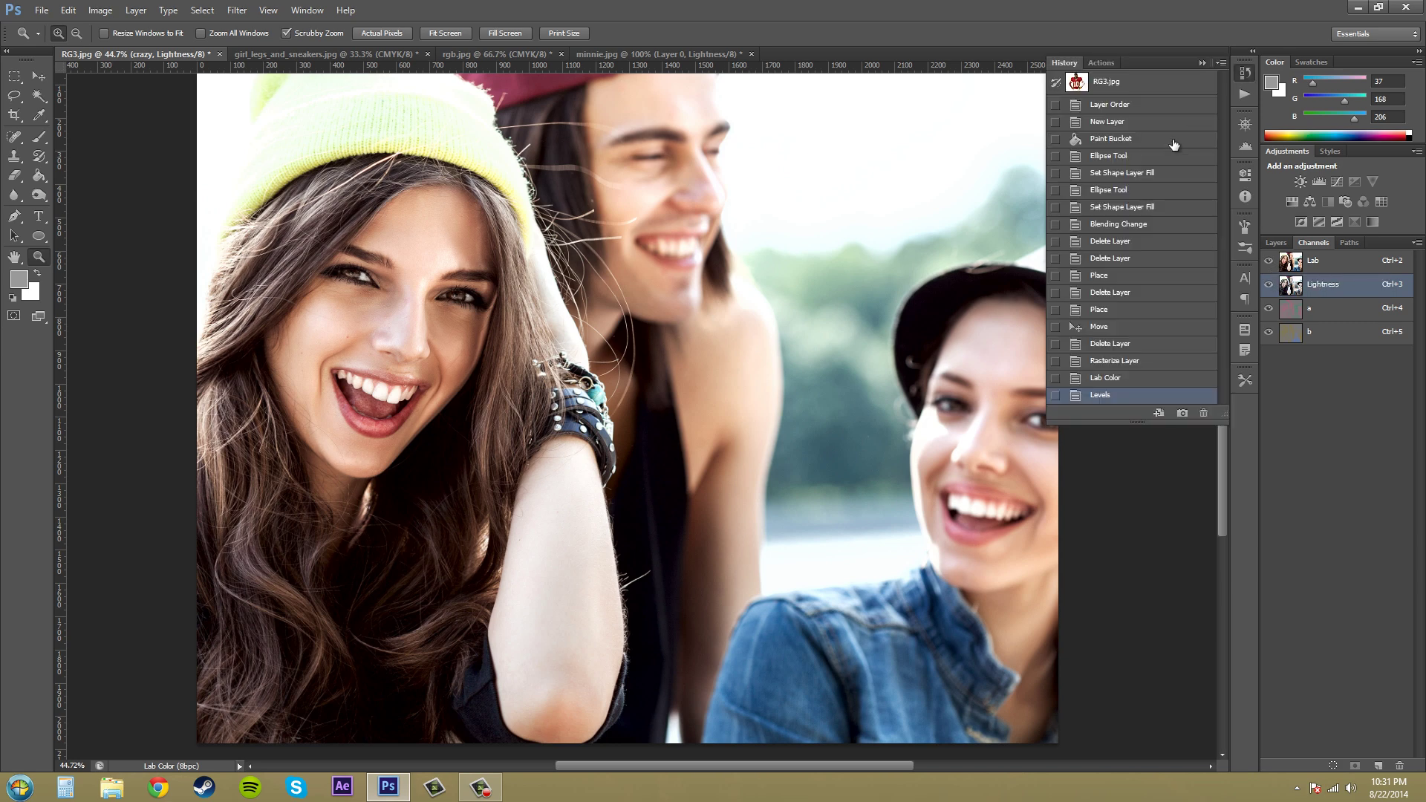
Step: Flip between the Lab Color and Levels history states to compare, ending on Levels
click(1116, 379)
click(1110, 395)
click(1111, 378)
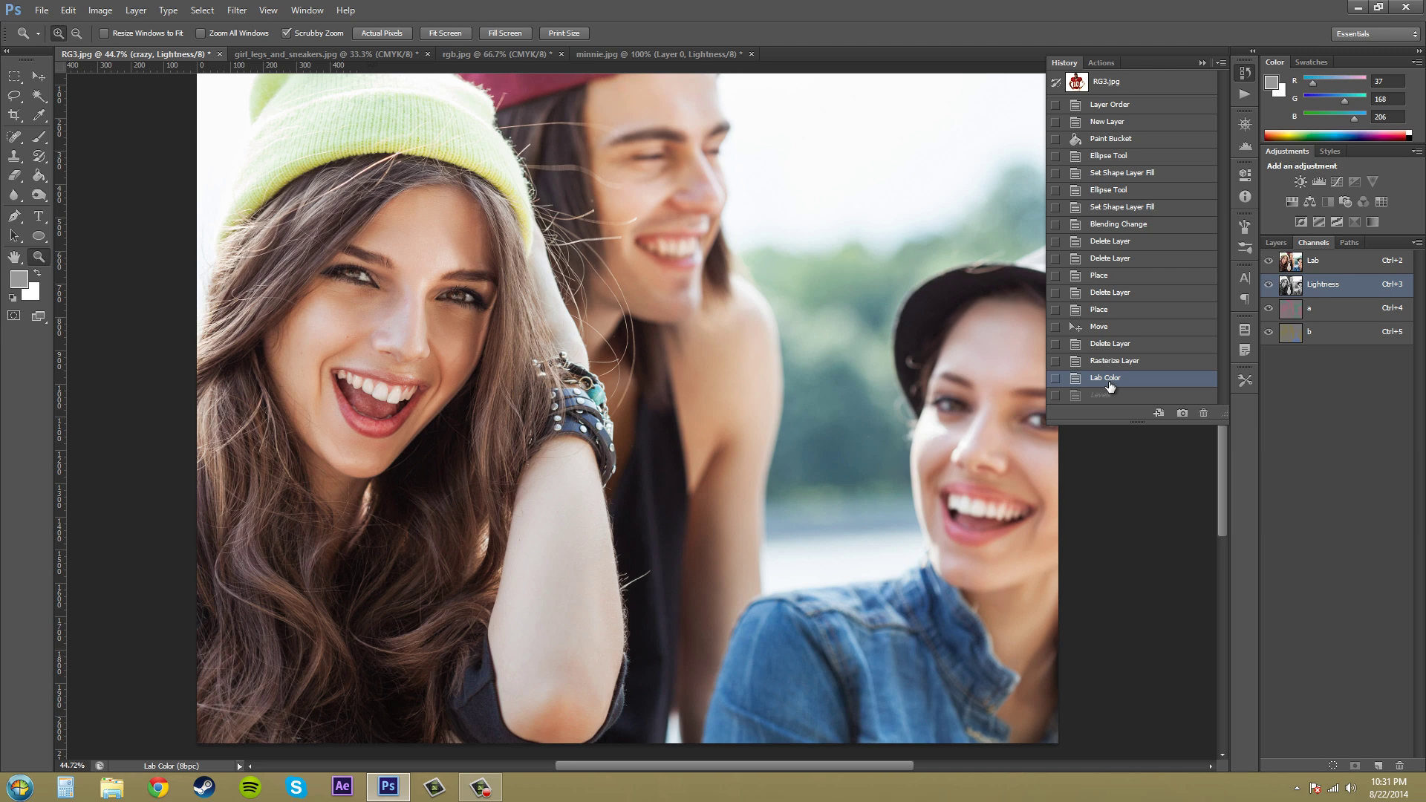
click(1108, 395)
click(1116, 379)
click(1108, 396)
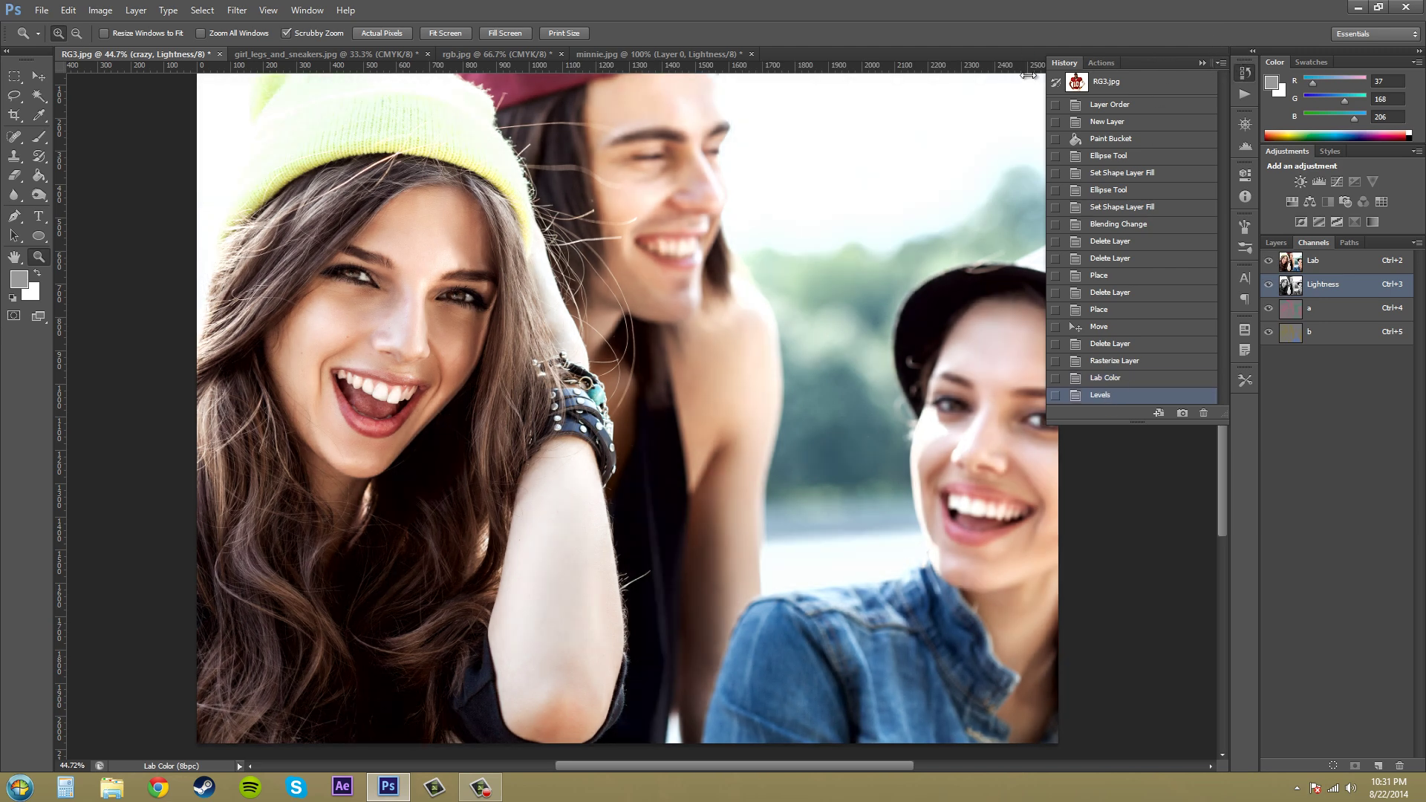
click(1203, 62)
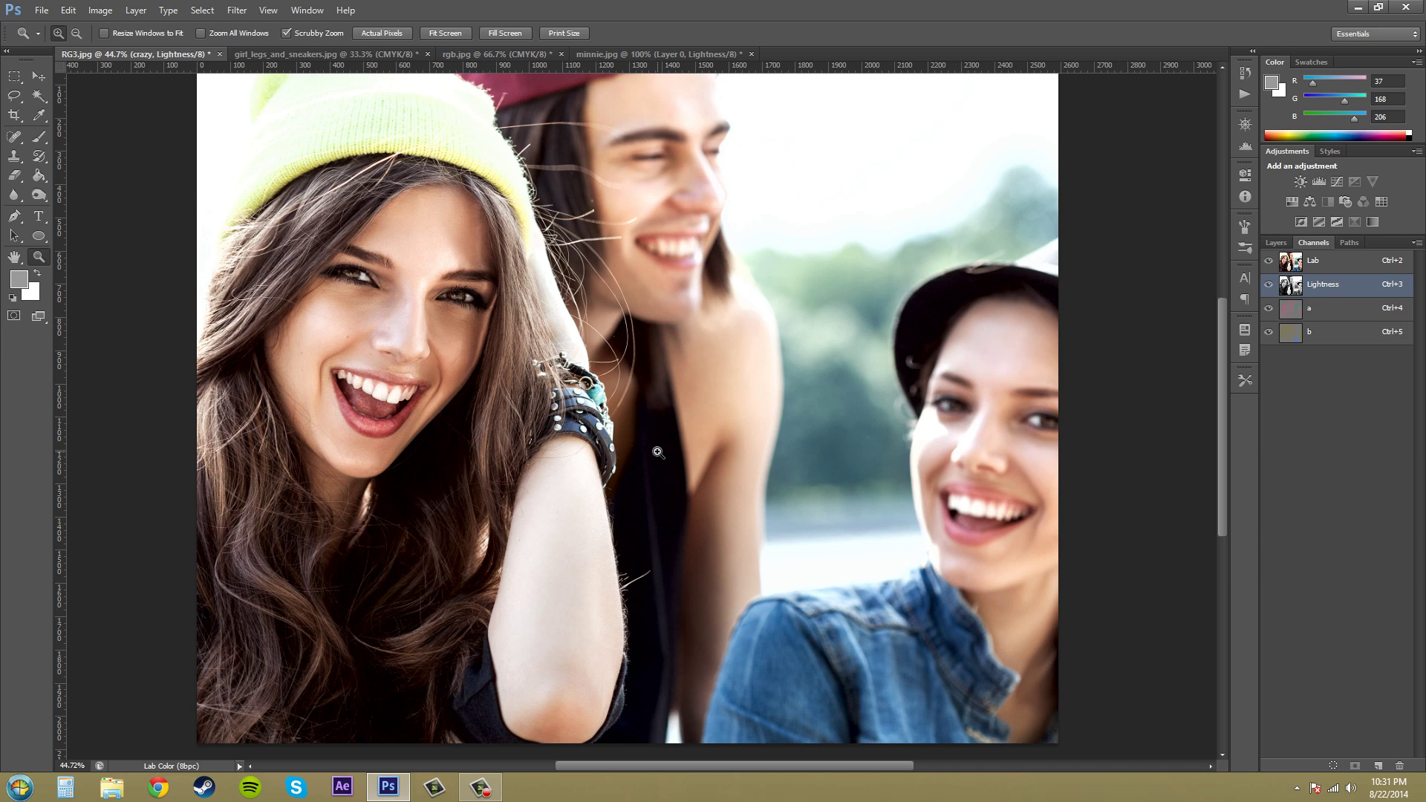
Step: Select the composite Lab channel, open Levels and pick the Increase Contrast 3 preset
click(1387, 271)
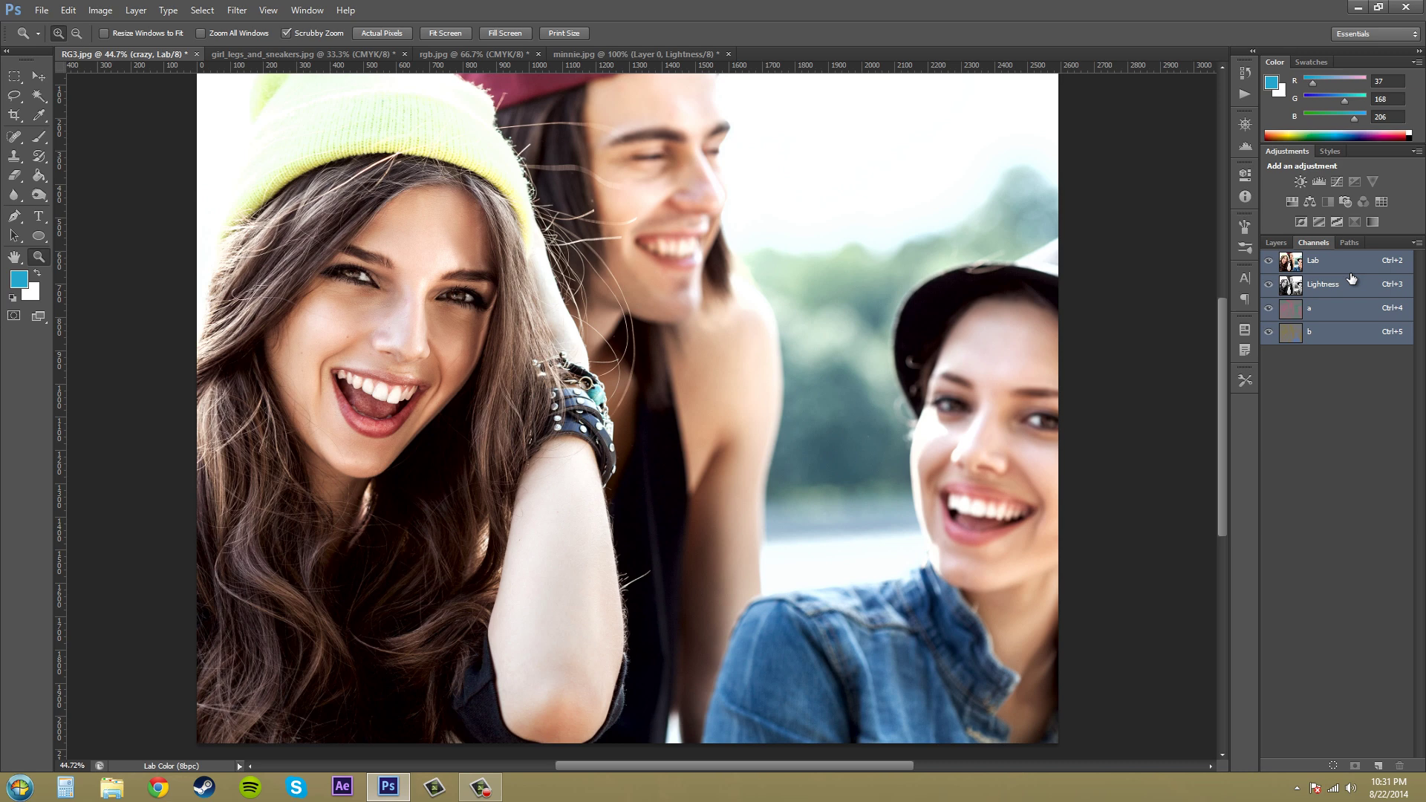
click(101, 11)
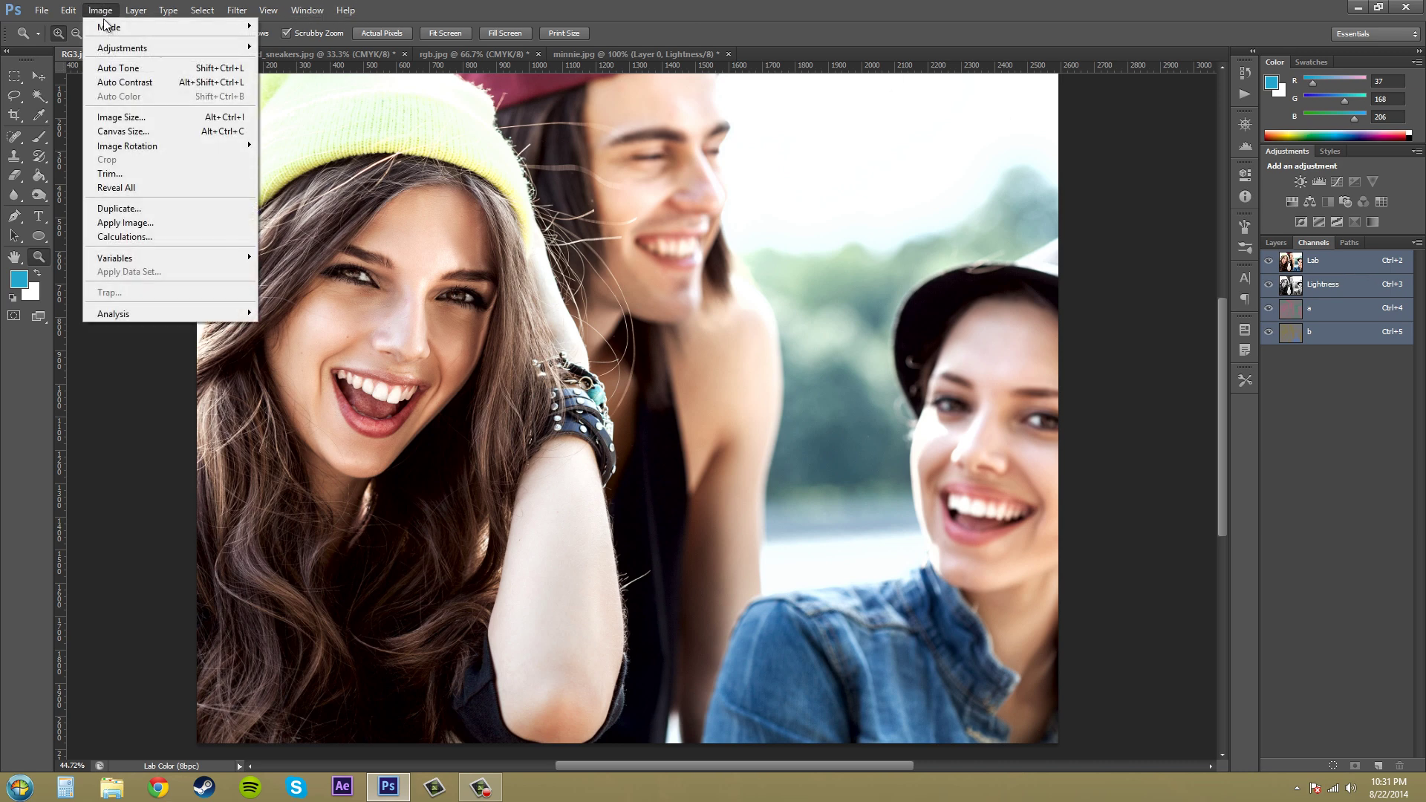
mouse_move(122, 47)
click(294, 64)
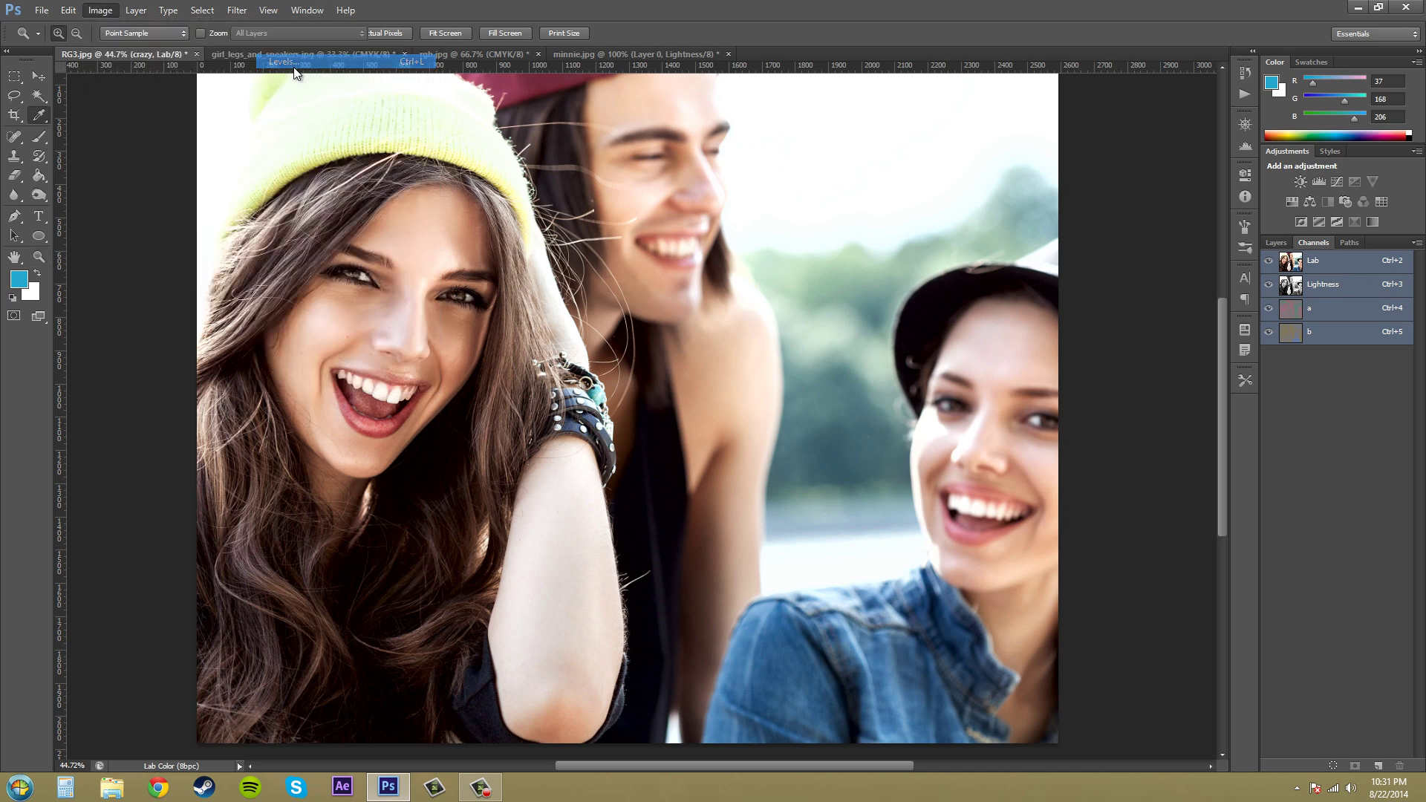
click(873, 329)
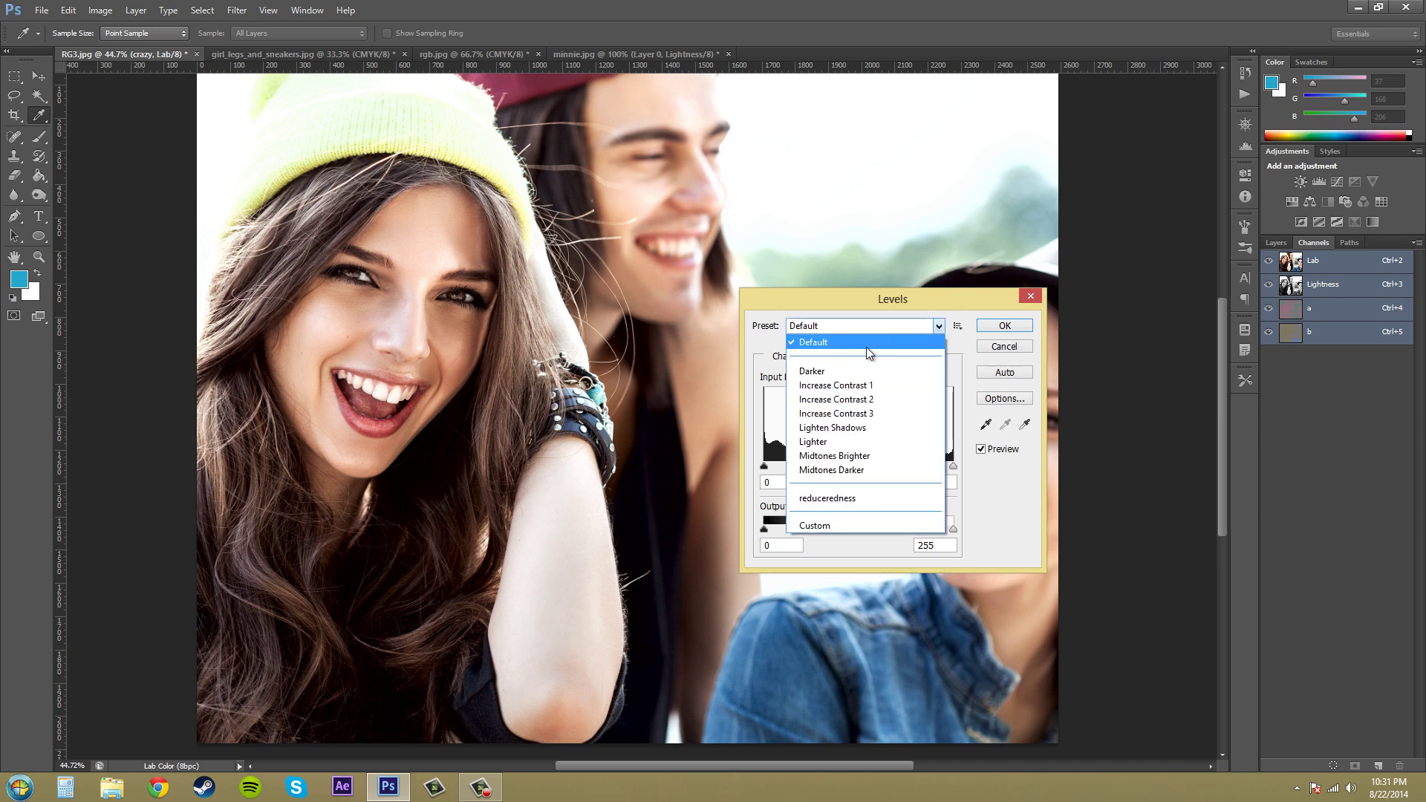
click(836, 413)
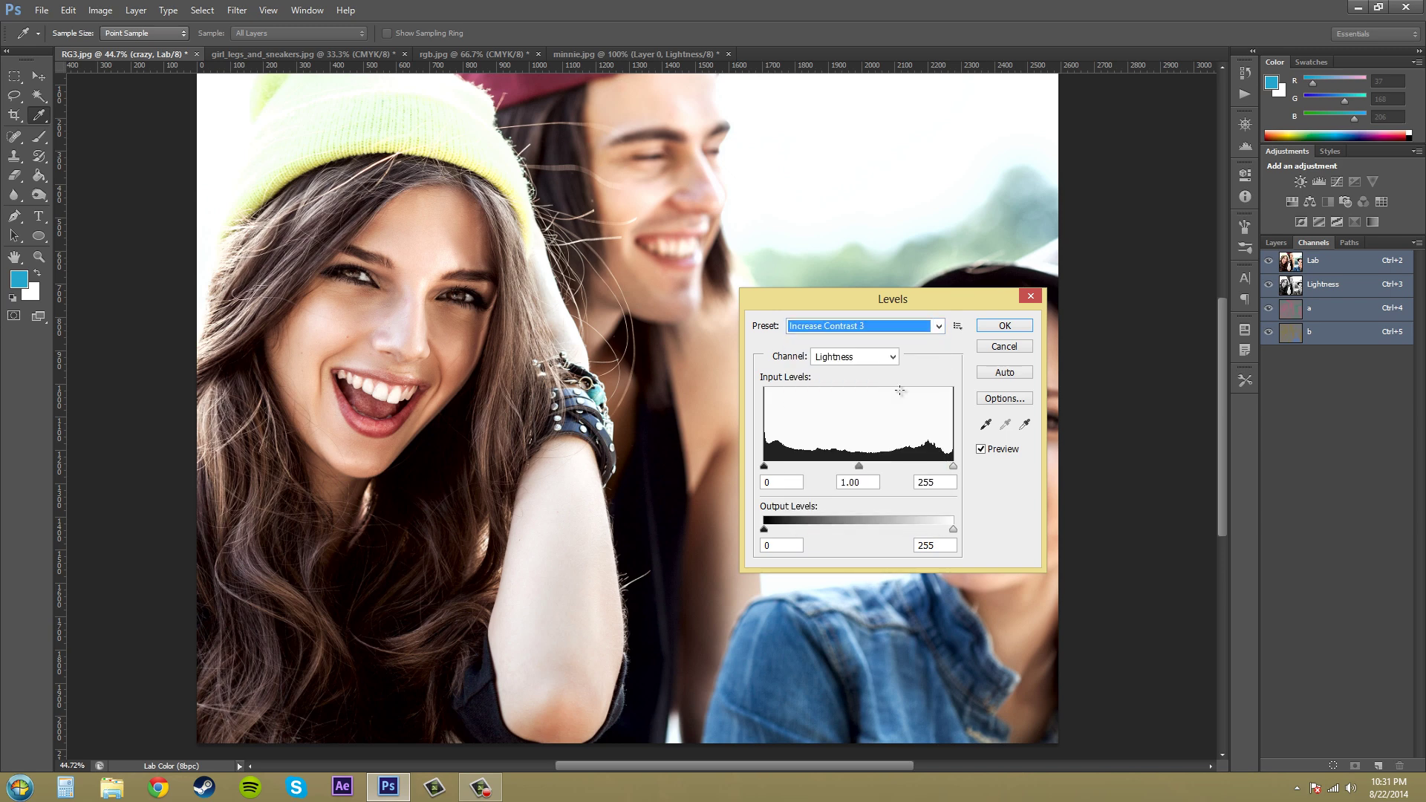
Step: Try Increase Contrast 2 and 3 with preview off, nudge the midtone, then cancel Levels
click(981, 449)
click(872, 325)
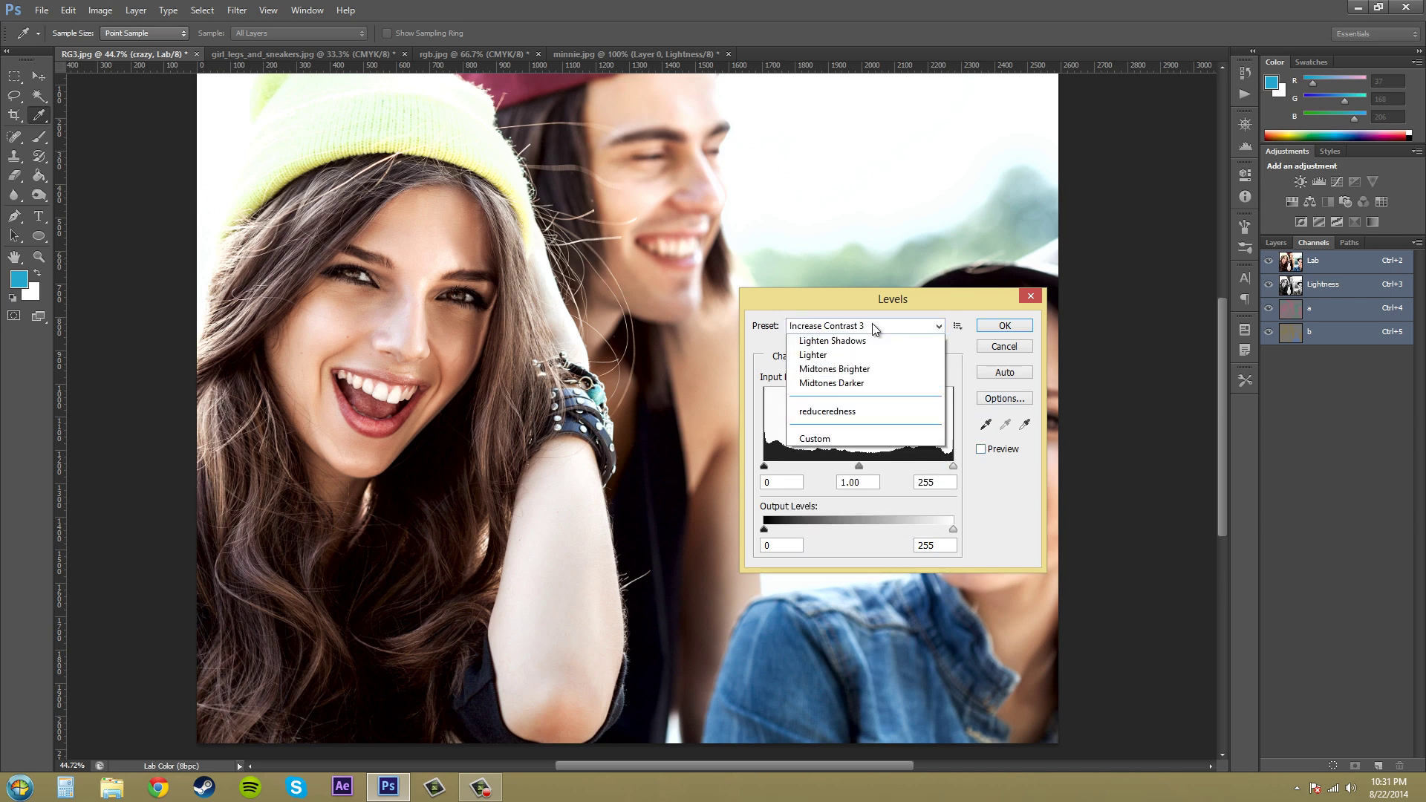
click(835, 399)
click(854, 326)
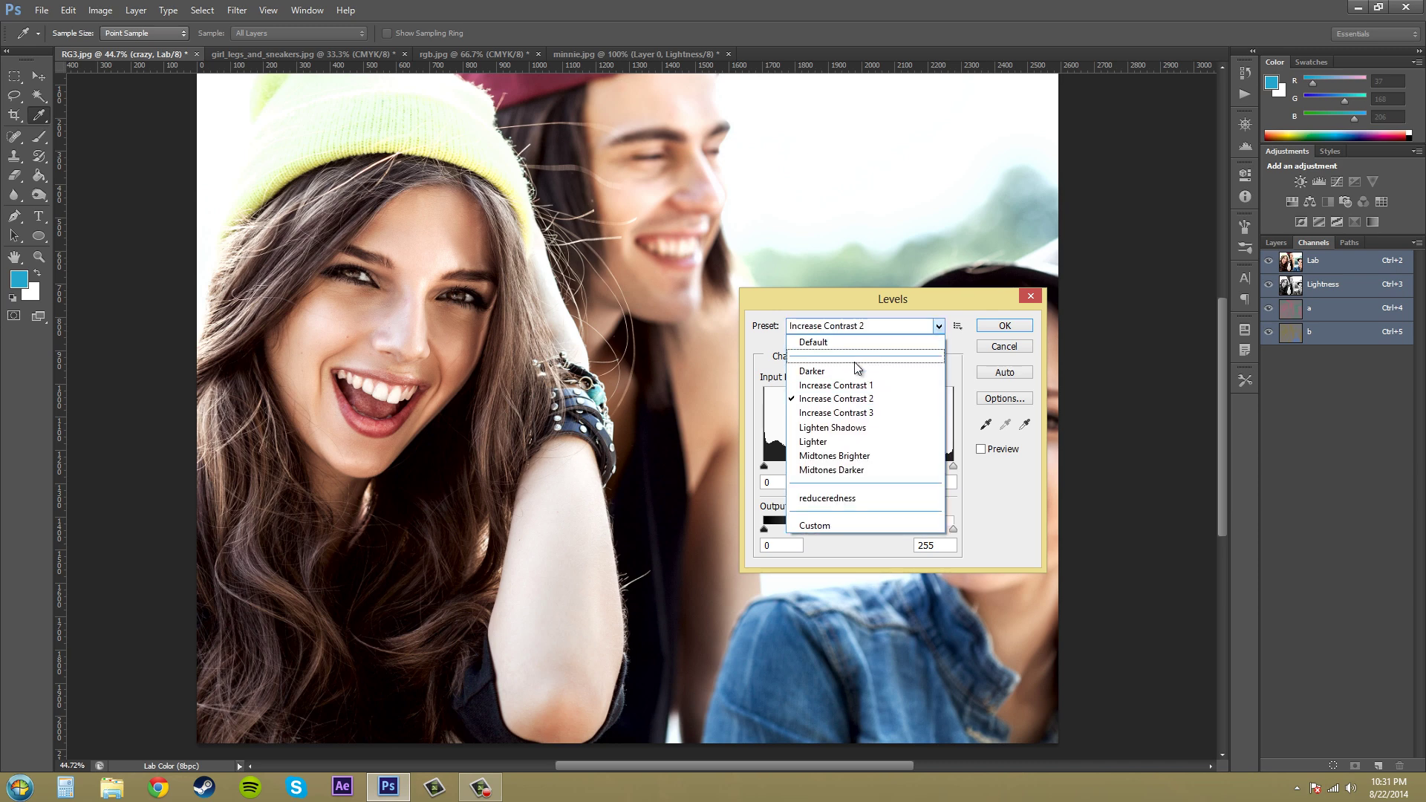
click(852, 414)
drag(862, 463, 808, 472)
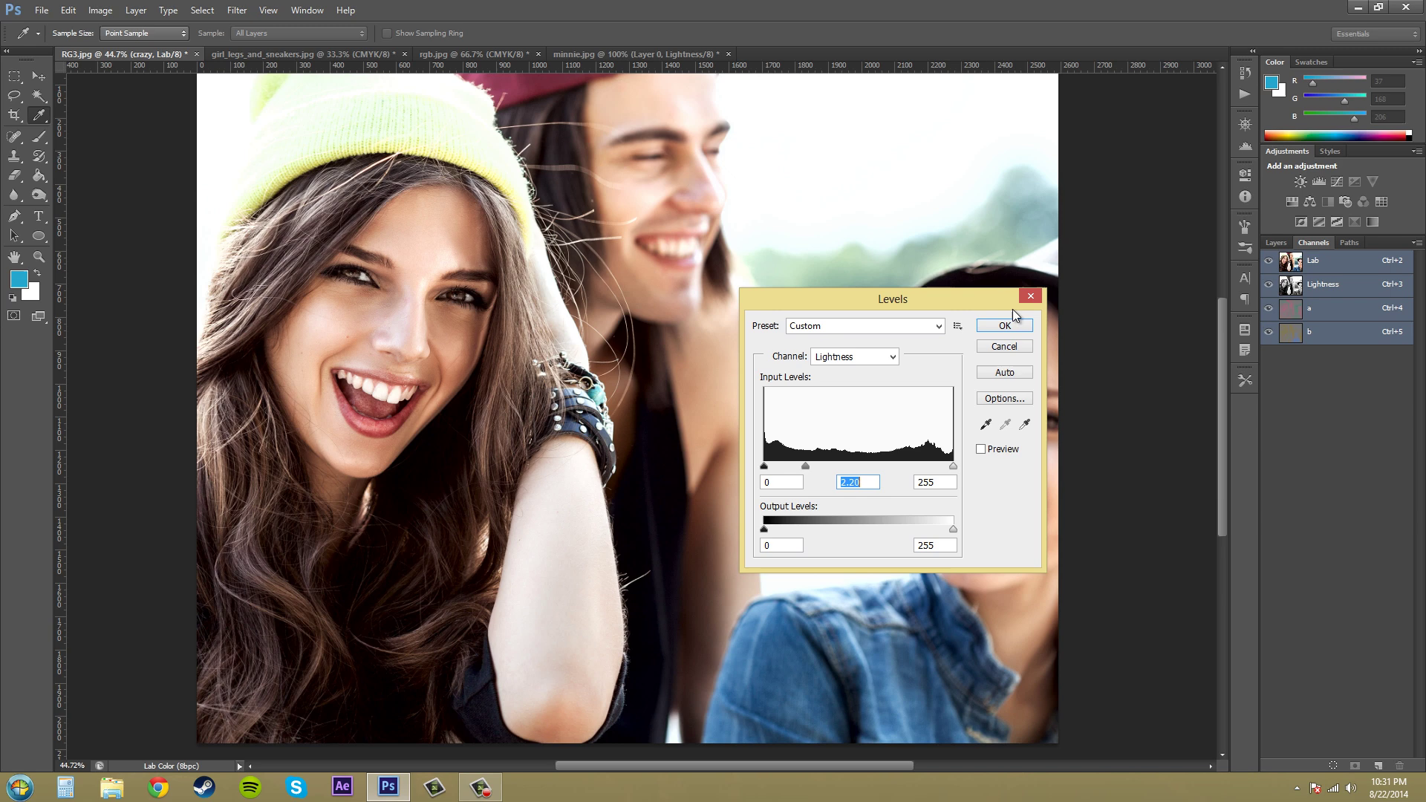
click(1014, 346)
key(z)
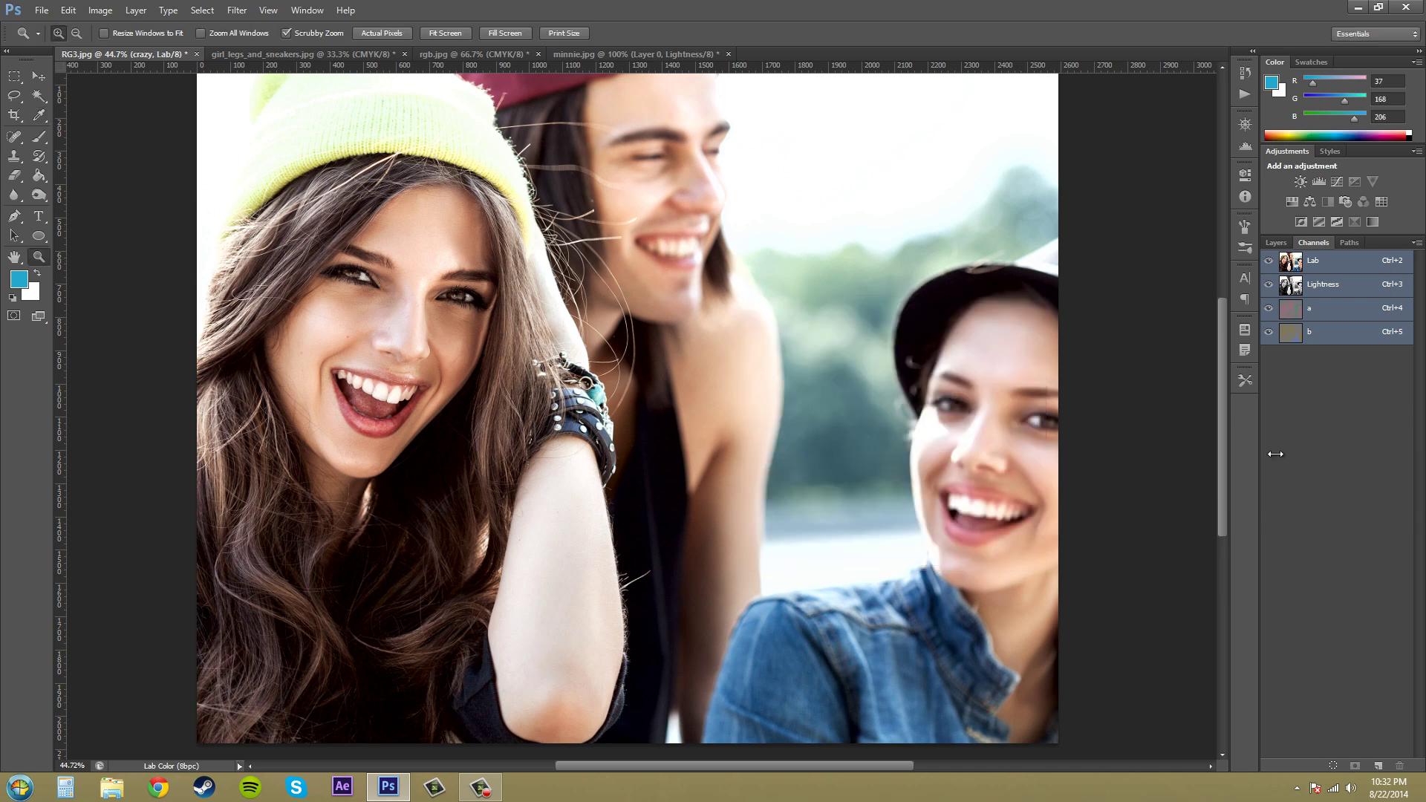